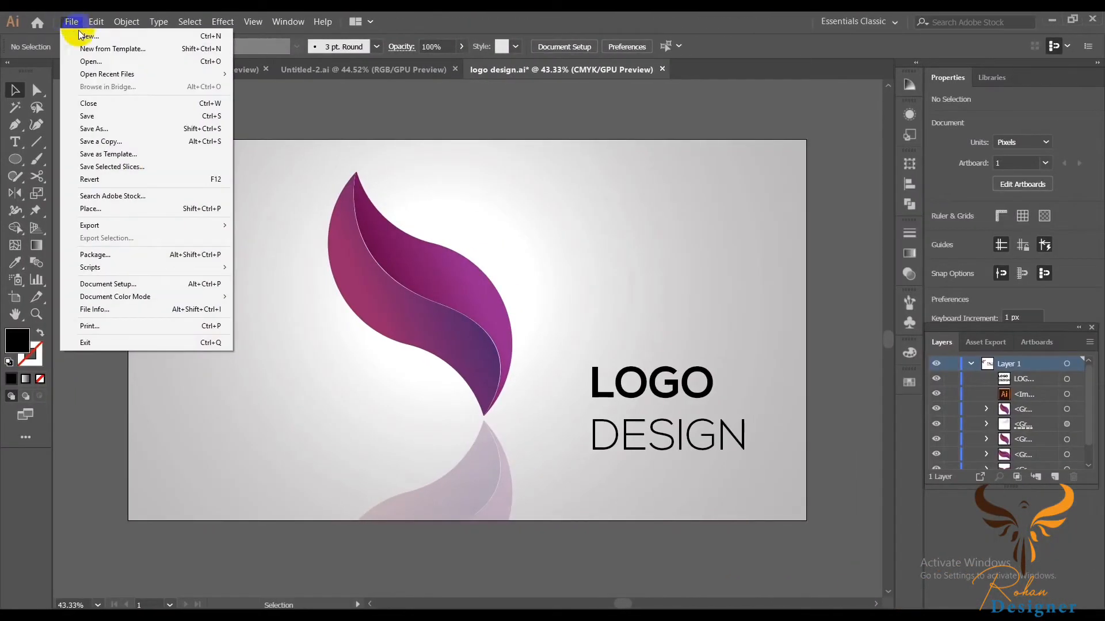
Create a new 1920 x 1080 px document with CMYK color mode and 300 ppi raster effects
left_click(74, 23)
left_click(78, 31)
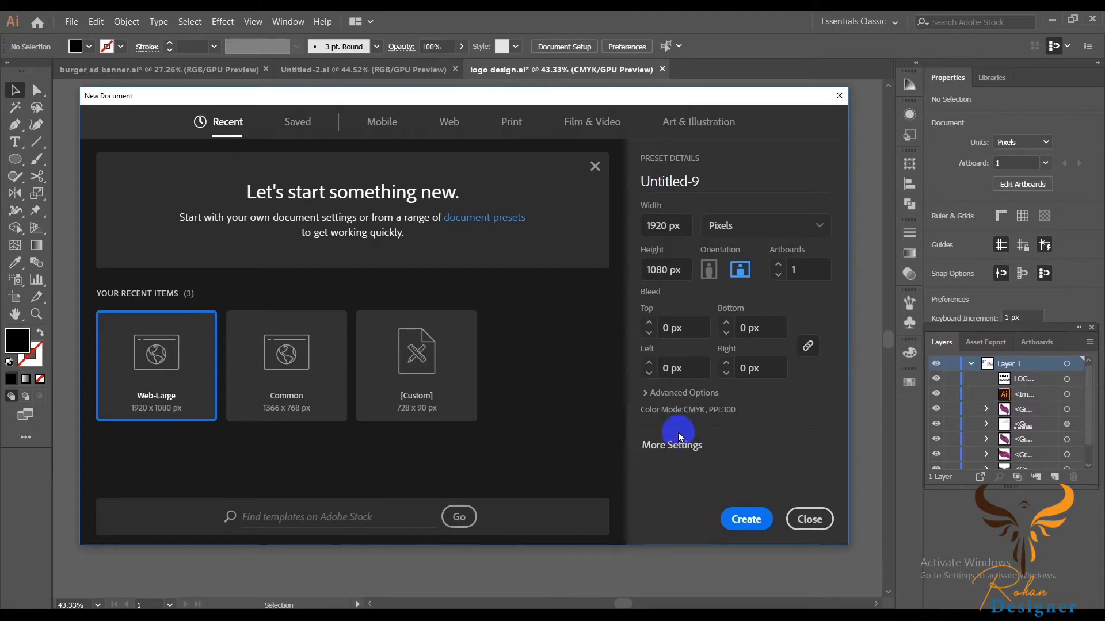
left_click(667, 393)
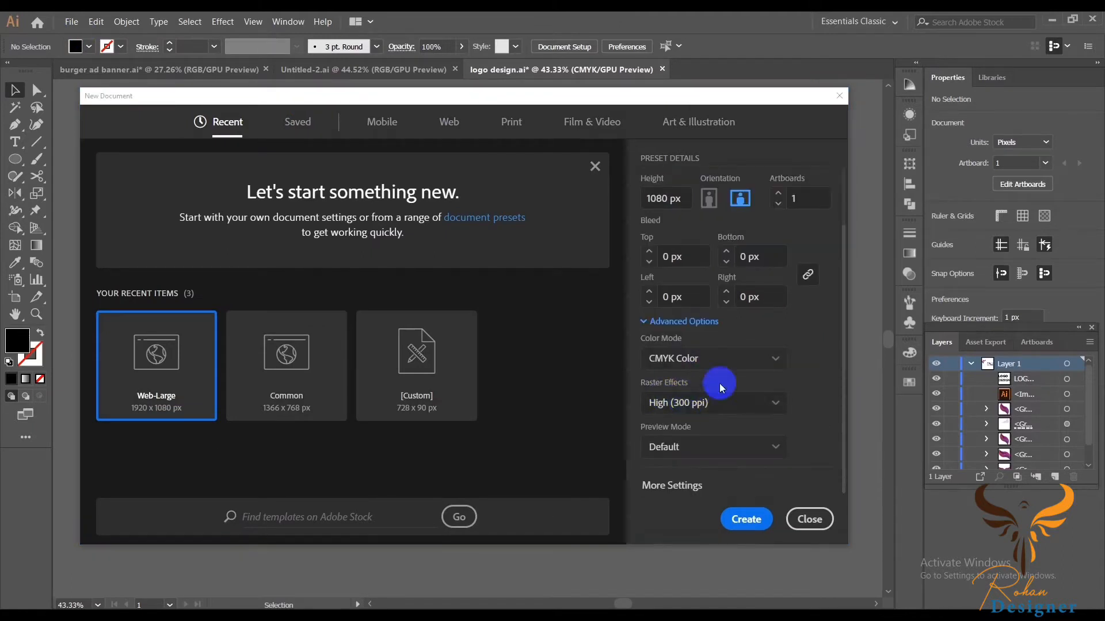
left_click(746, 521)
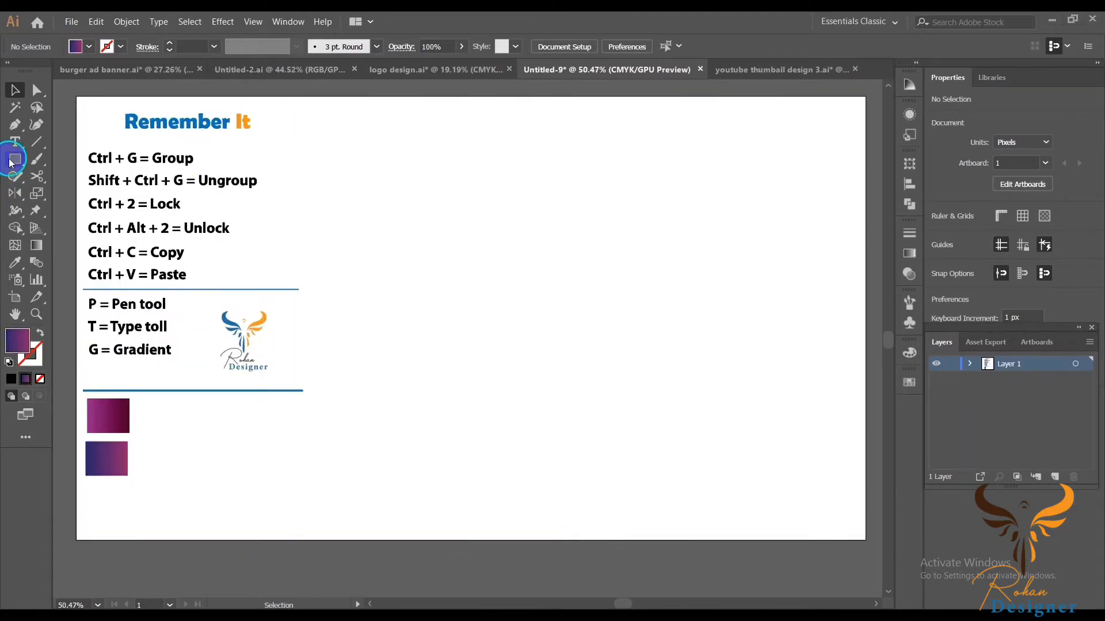
Draw a circle about 240 px wide on the artboard and swap its gradient fill onto the stroke
left_click_drag(10, 163, 74, 195)
left_click(434, 317)
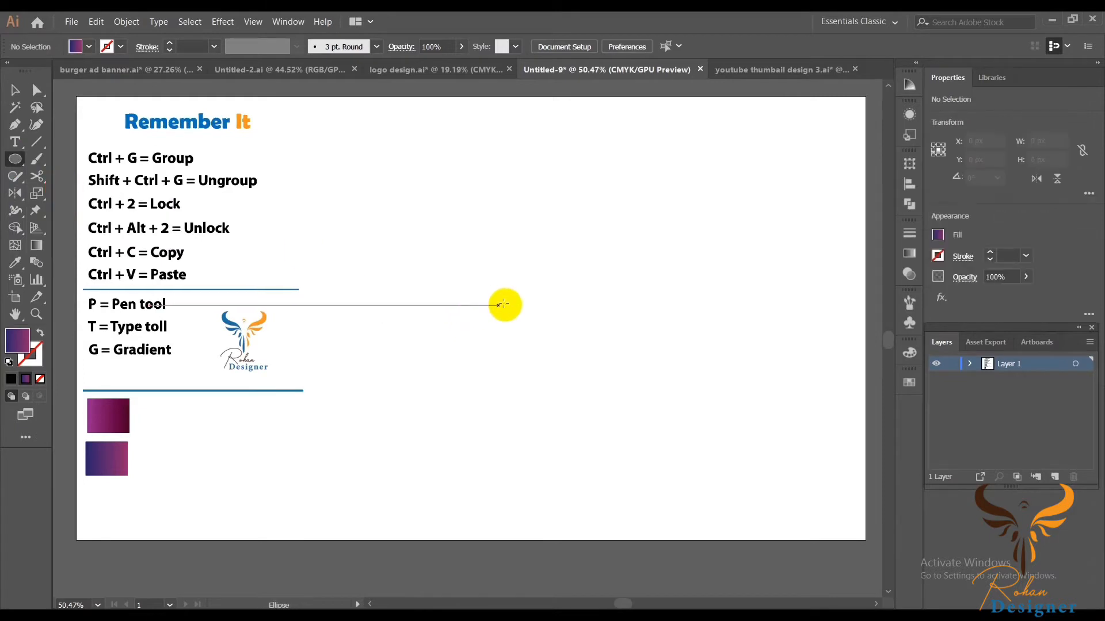
left_click_drag(520, 267, 572, 318)
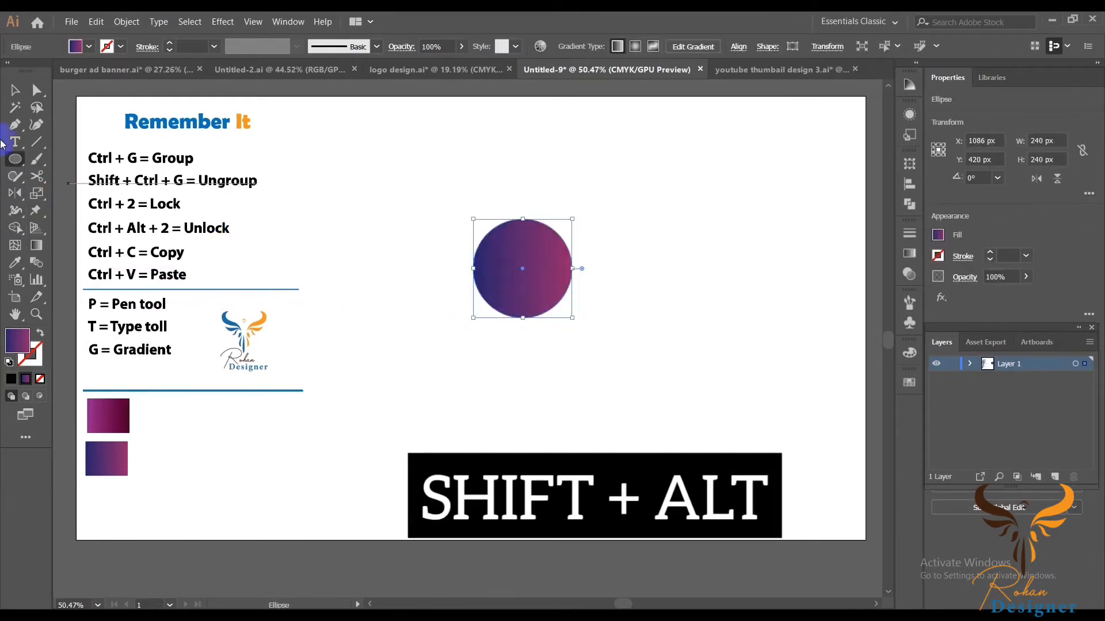
left_click(39, 334)
left_click(34, 358)
left_click(15, 90)
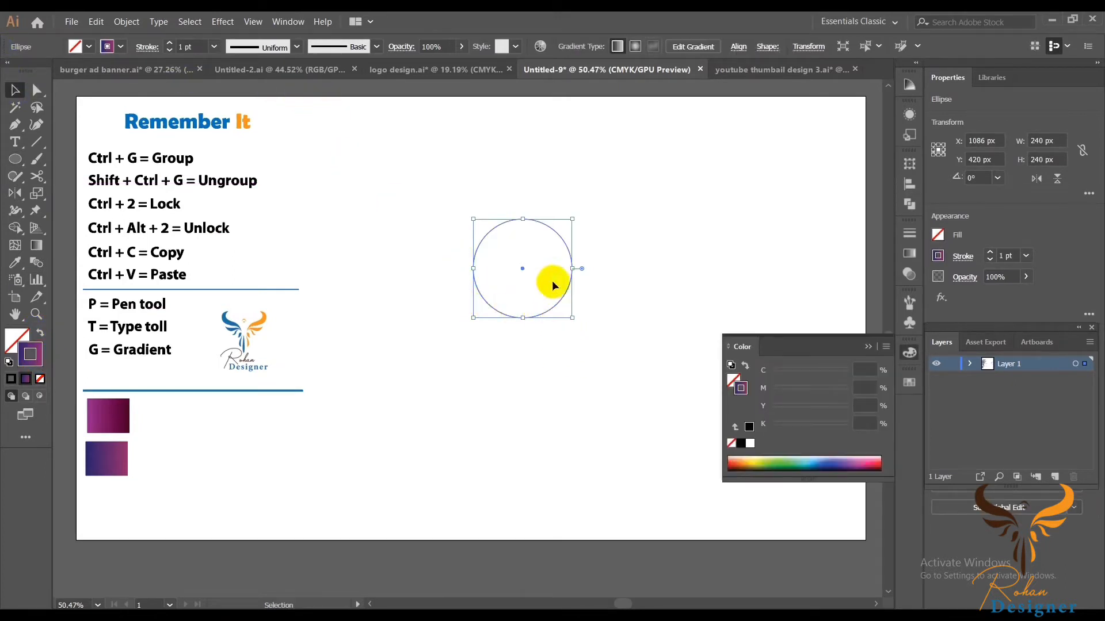
Move the circle up, duplicate it downward into a column of four half-overlapping circles, and align them horizontally by their centers
left_click_drag(552, 225, 564, 169)
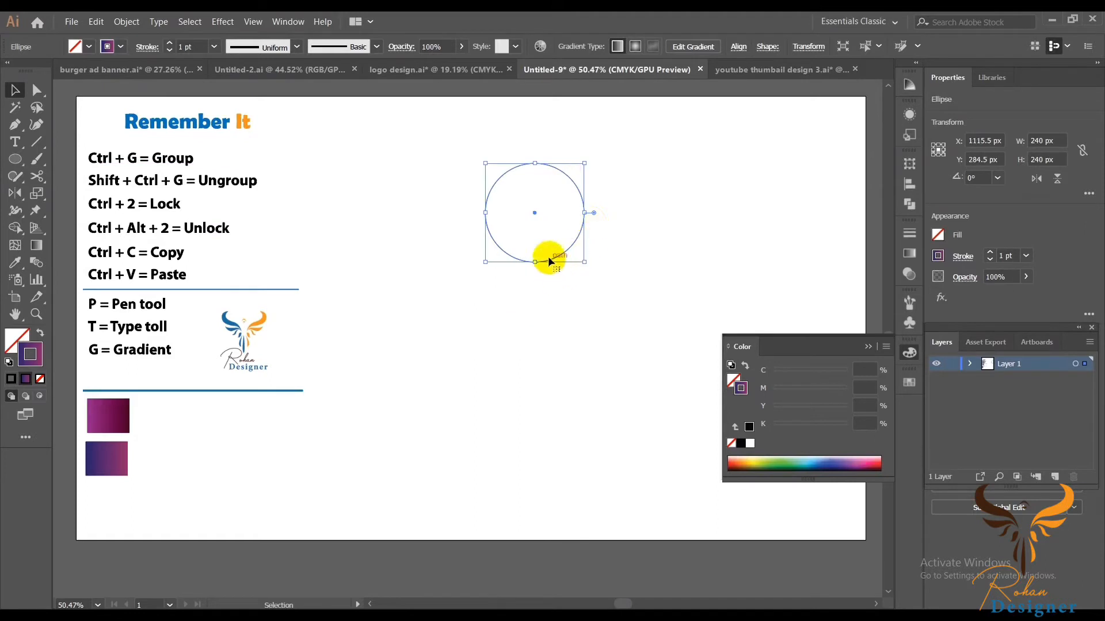
left_click_drag(549, 260, 547, 309)
left_click_drag(547, 309, 545, 412)
left_click_drag(393, 161, 601, 433)
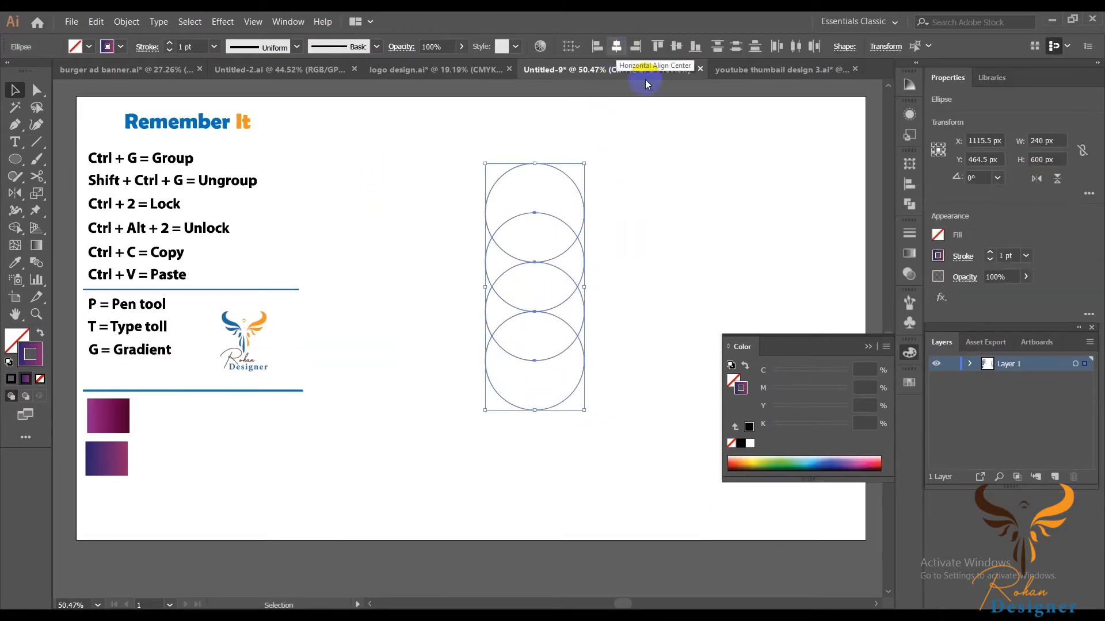
left_click(679, 232)
left_click(919, 357)
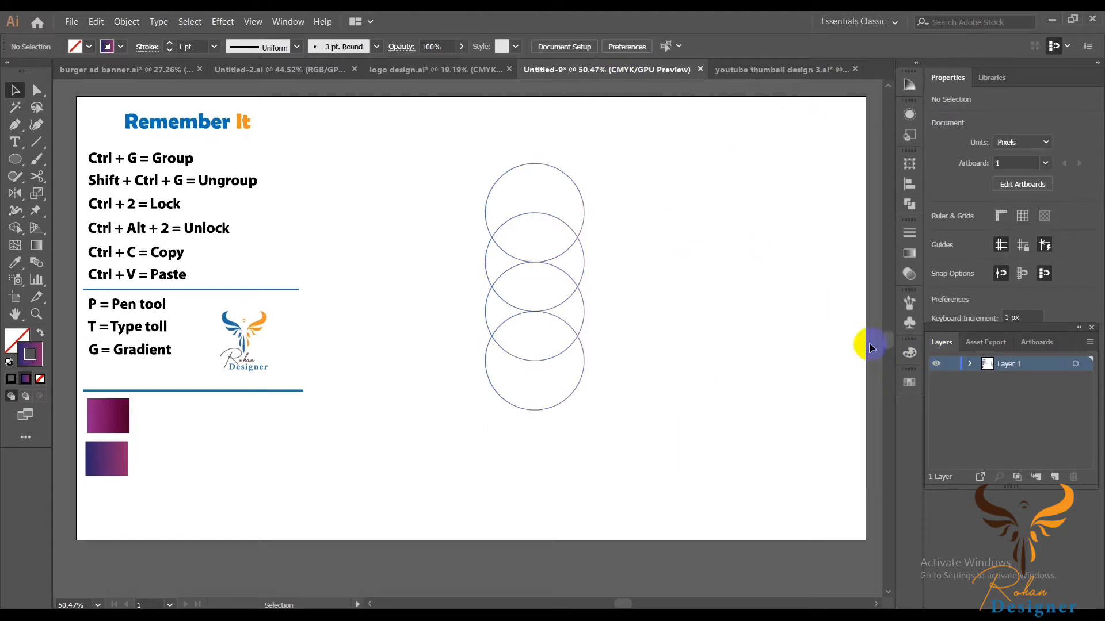
With Shape Builder, merge the diagonal middle regions of the four circles into an S-shaped leaf and remove the remaining regions
left_click_drag(443, 161, 688, 456)
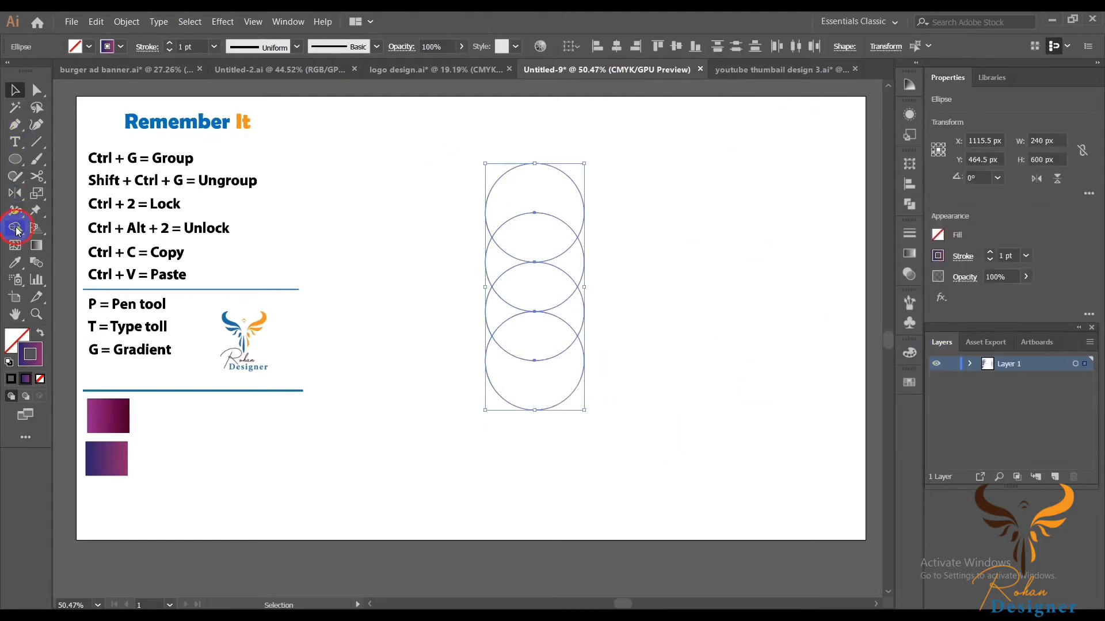
left_click(15, 228)
mouse_move(568, 269)
left_mouse_down()
mouse_move(501, 309)
mouse_move(491, 302)
left_mouse_up()
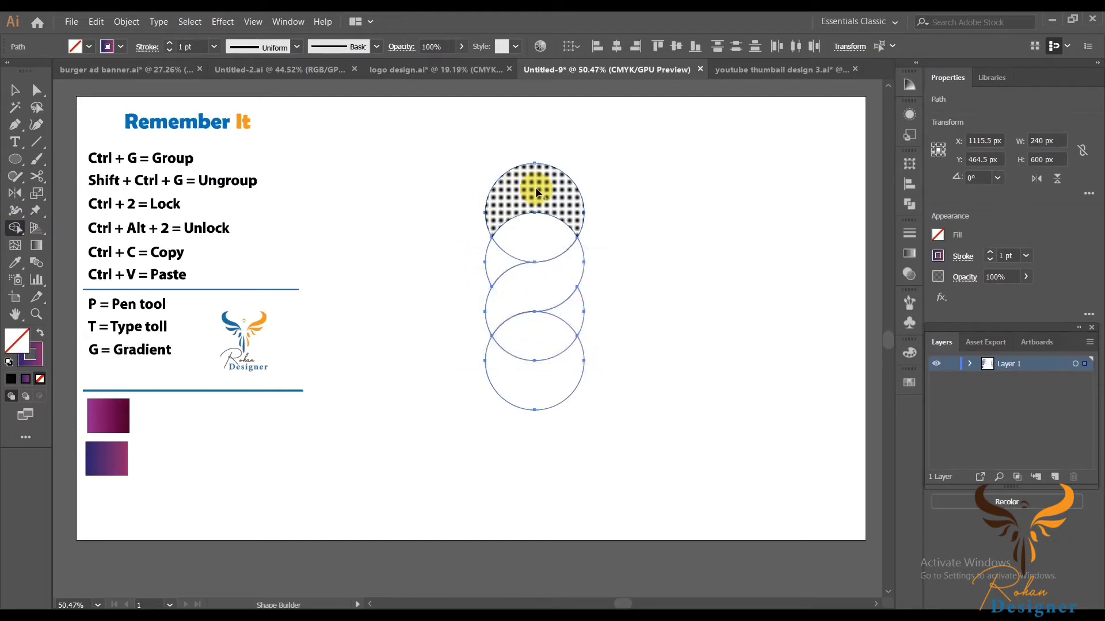
mouse_move(535, 193)
left_mouse_down()
mouse_move(505, 253)
mouse_move(483, 256)
left_mouse_up()
mouse_move(495, 429)
left_mouse_down()
mouse_move(514, 377)
mouse_move(562, 339)
left_mouse_up()
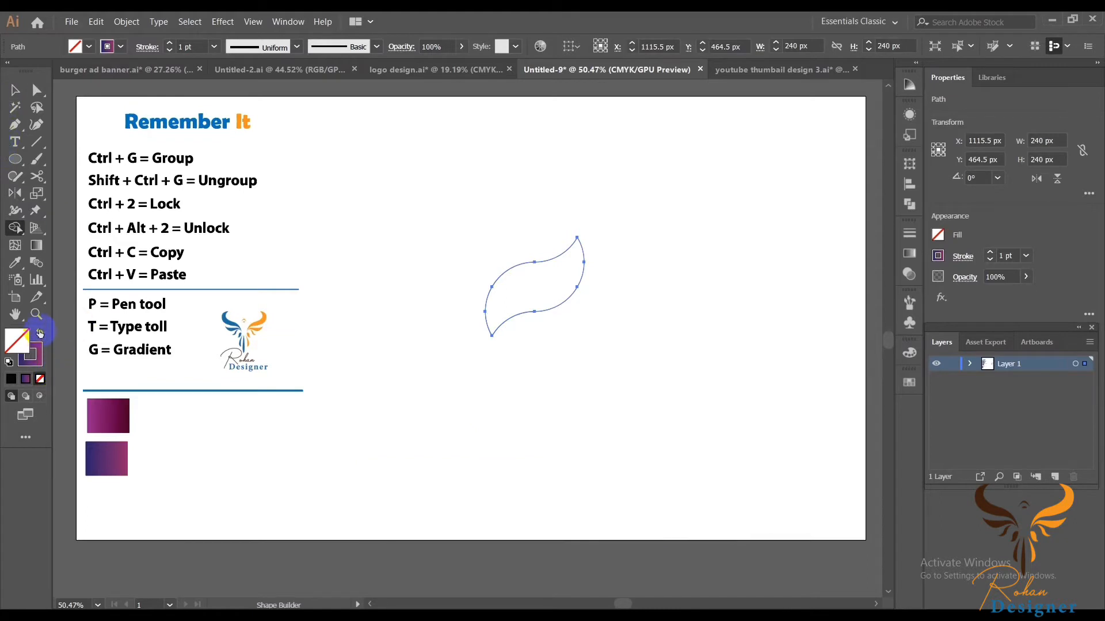
Remove the leaf's stroke and sample the upper magenta-to-dark-purple swatch as its gradient fill with the Eyedropper
left_click(15, 90)
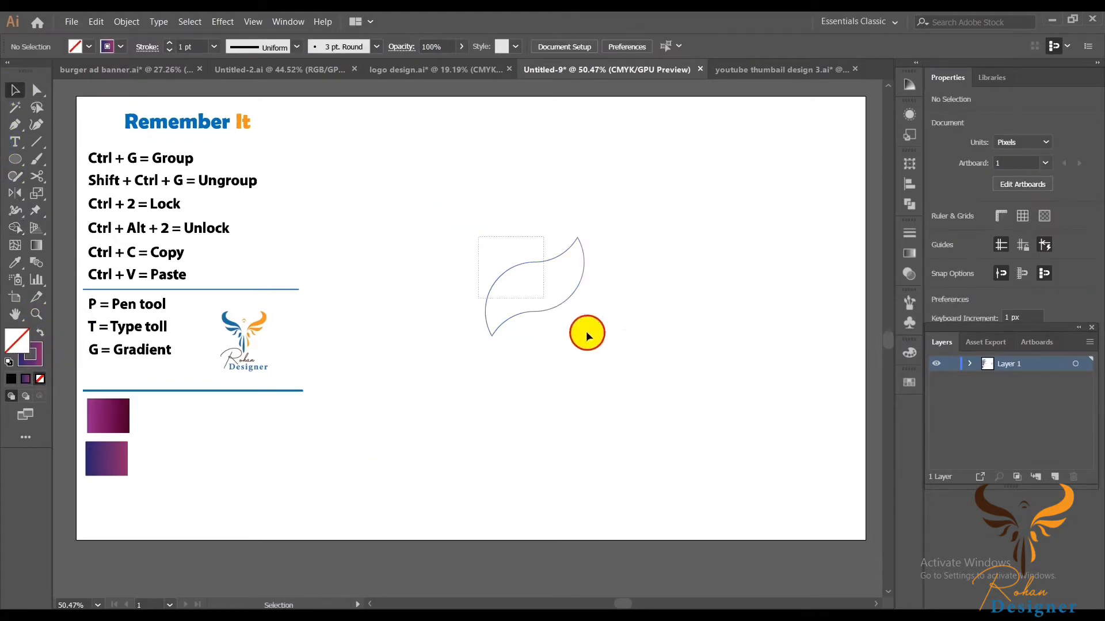
left_click(40, 333)
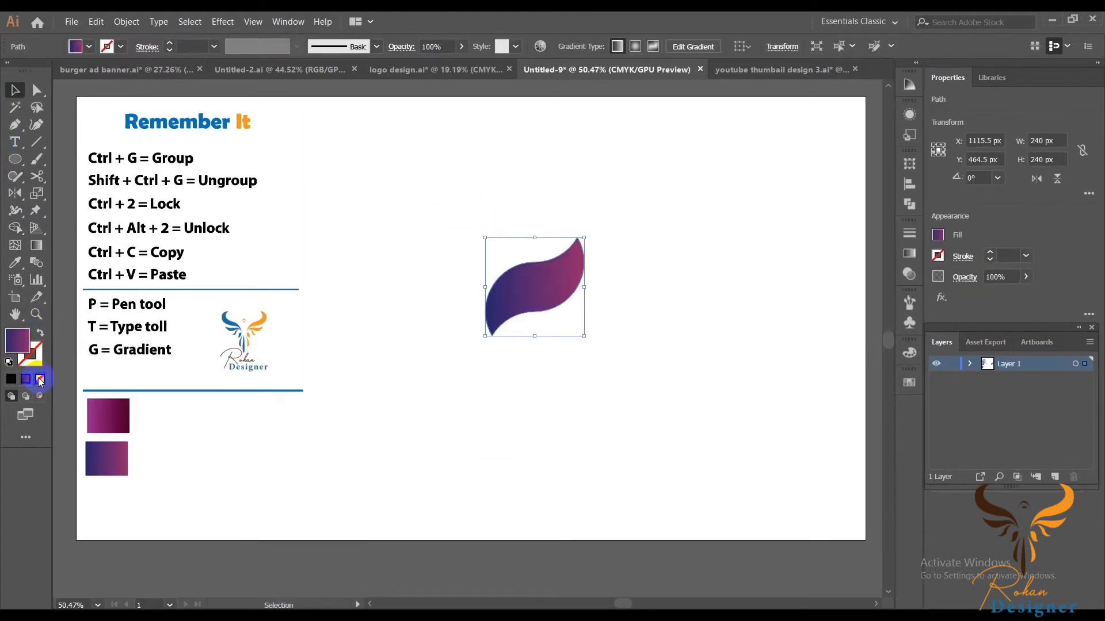
left_click(40, 379)
left_click(15, 262)
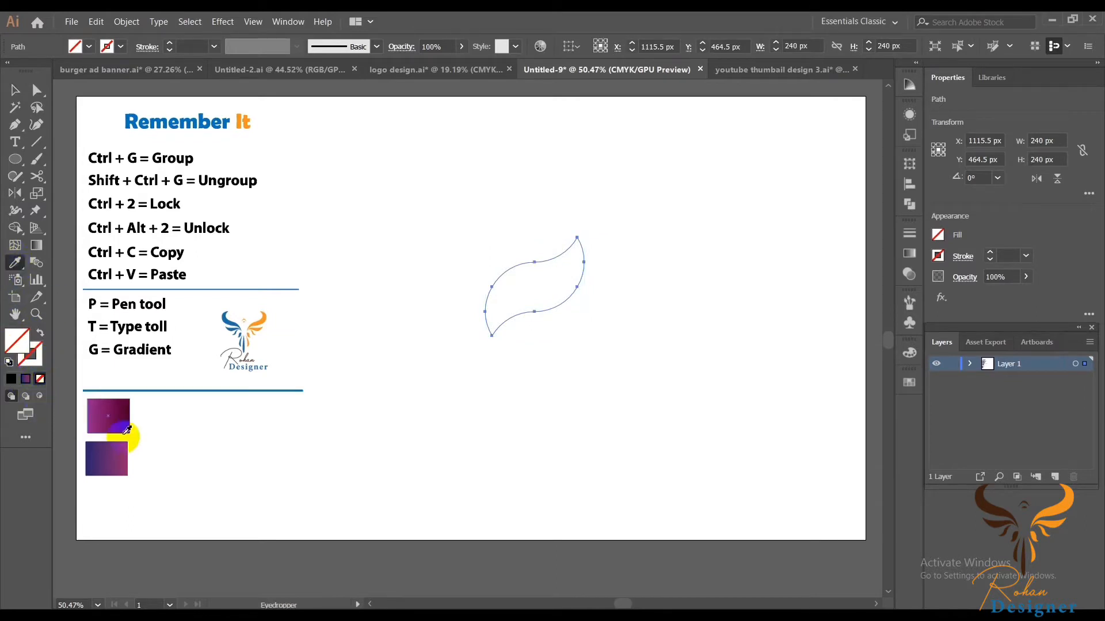
left_click(109, 416)
left_click(8, 91)
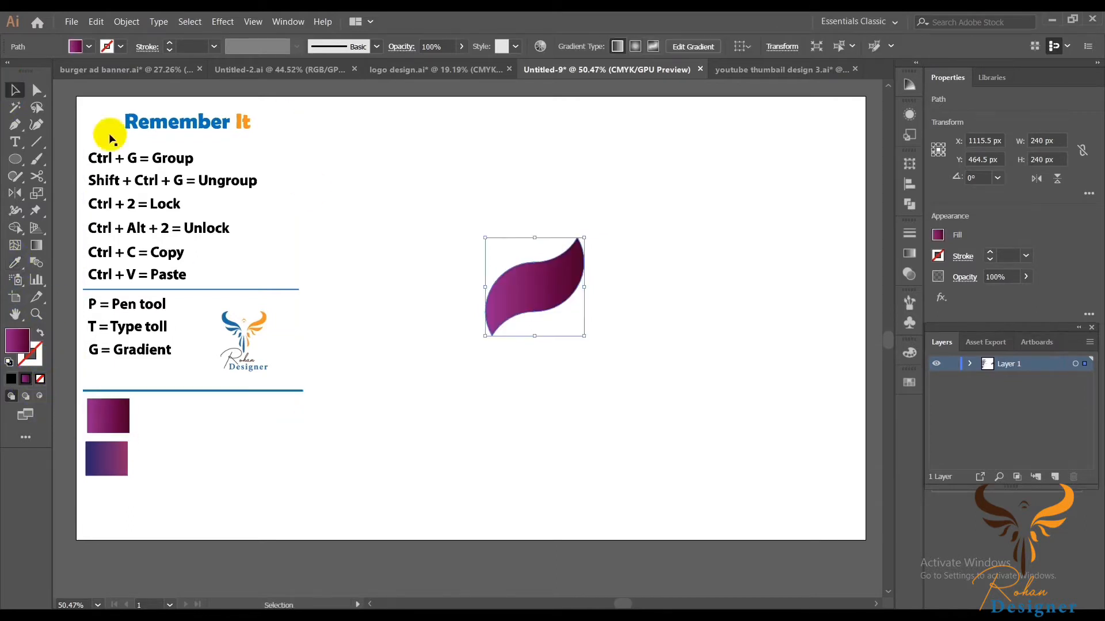
Reflect the leaf shape across the horizontal axis and deselect it
left_click_drag(447, 207, 632, 357)
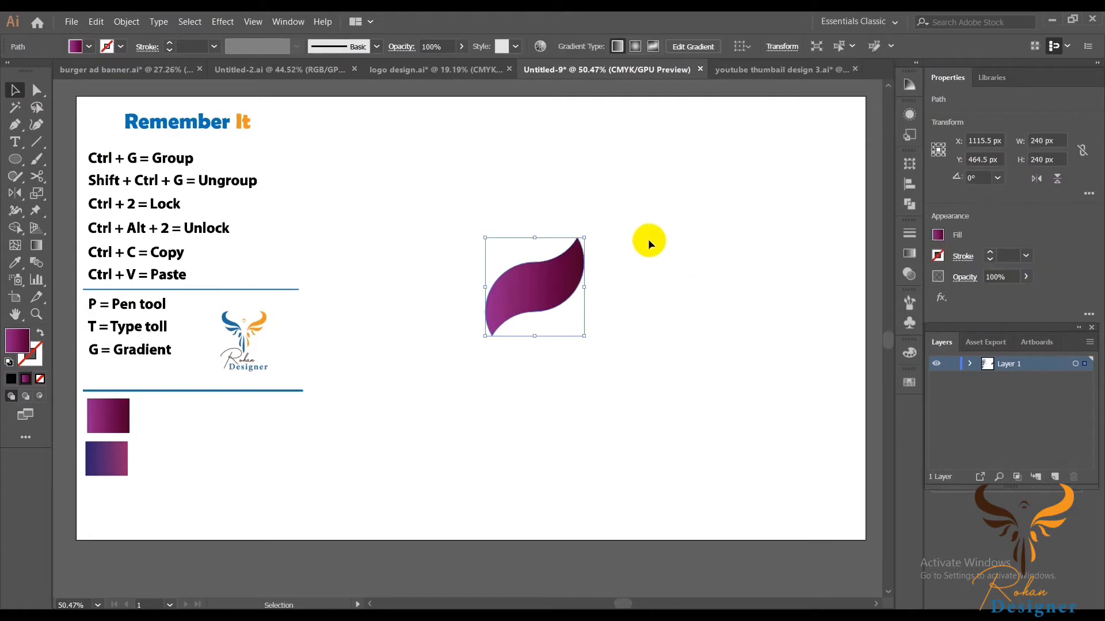
right_click(644, 237)
mouse_move(706, 409)
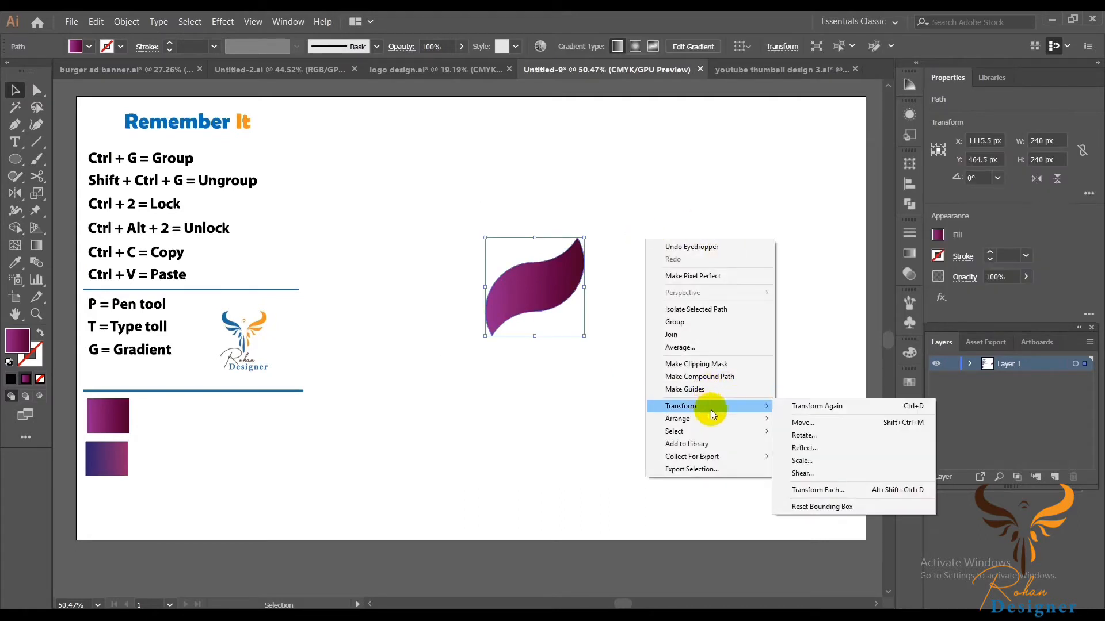
left_click(796, 446)
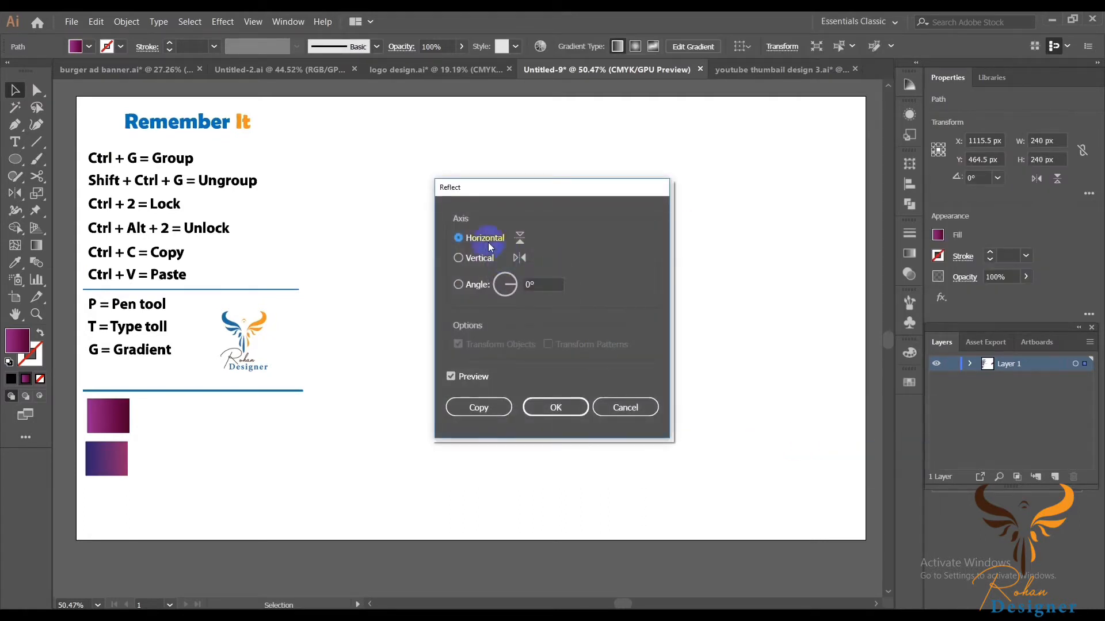
left_click_drag(559, 184, 766, 178)
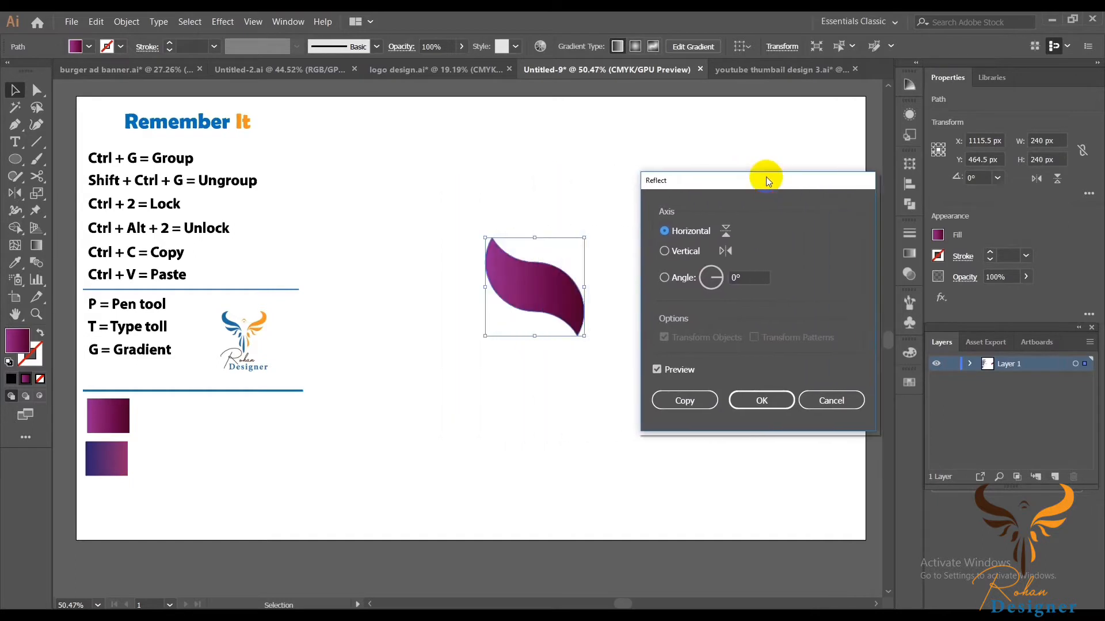
left_click(754, 399)
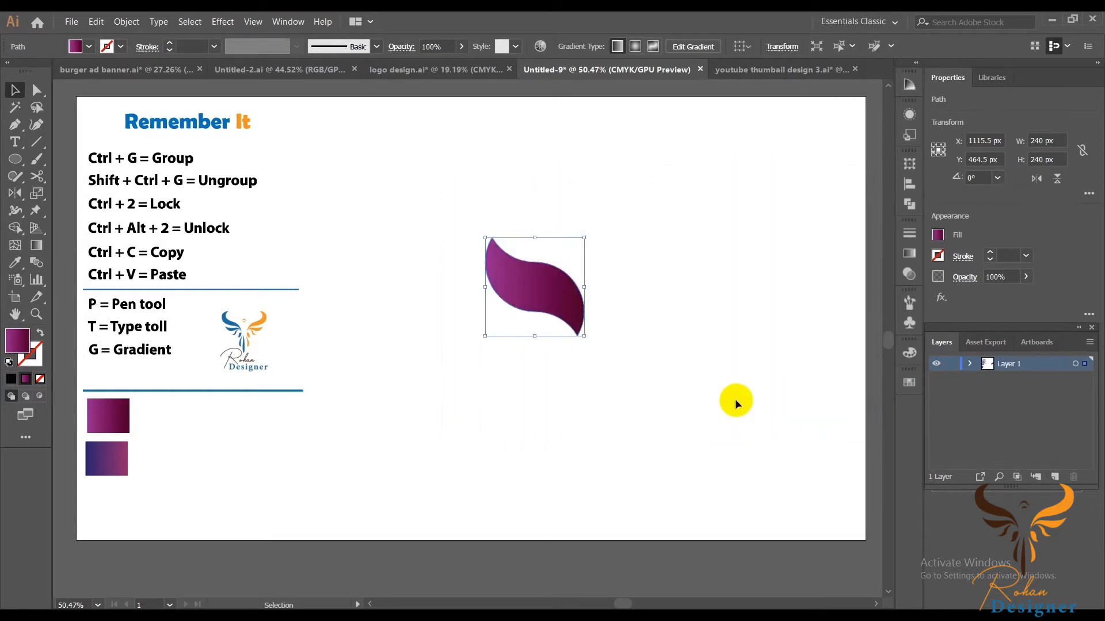
left_click(689, 390)
Draw an S-curved Pen path through the middle of the leaf from its upper tip to its lower tip, with a gradient stroke and no fill
left_click_drag(463, 239, 716, 383)
left_click(624, 356)
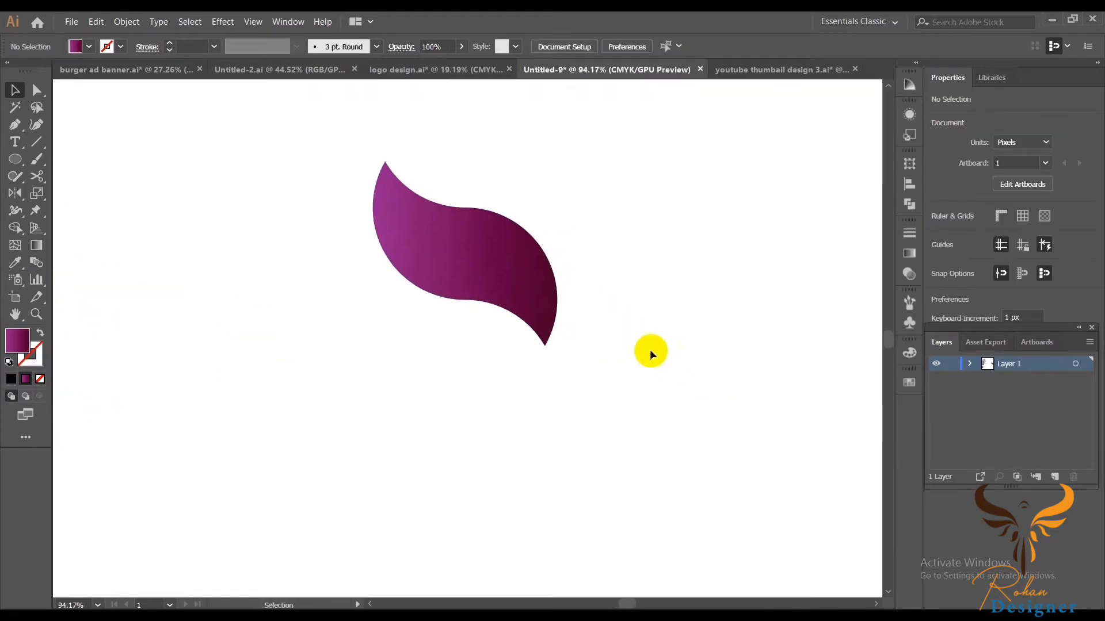
left_click_drag(641, 341, 655, 375)
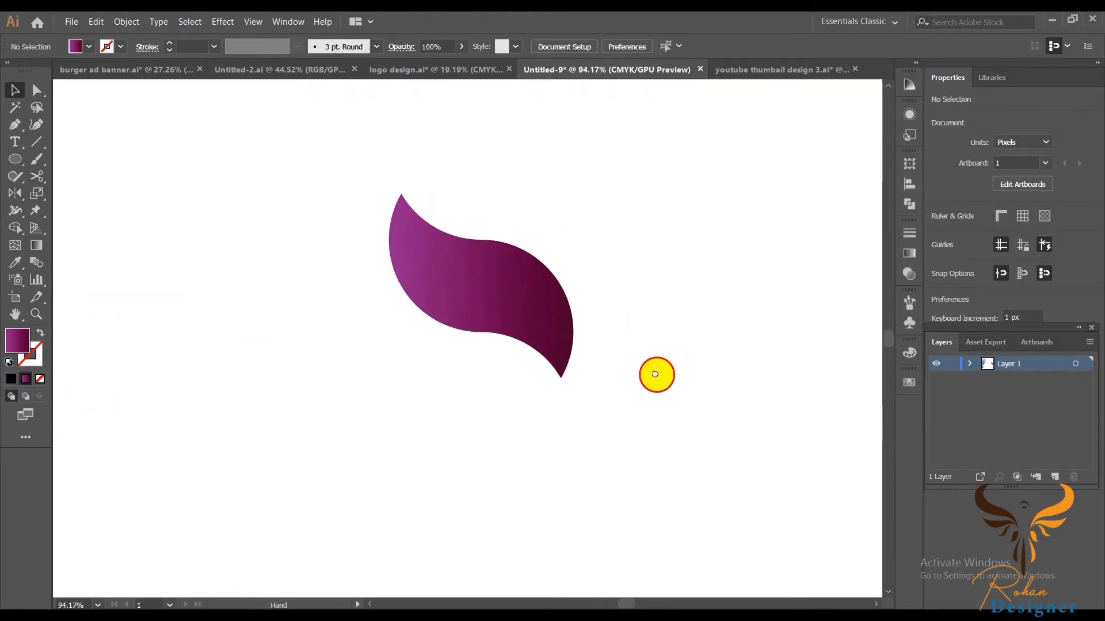
left_click(14, 125)
left_click(401, 206)
left_click_drag(478, 297, 552, 320)
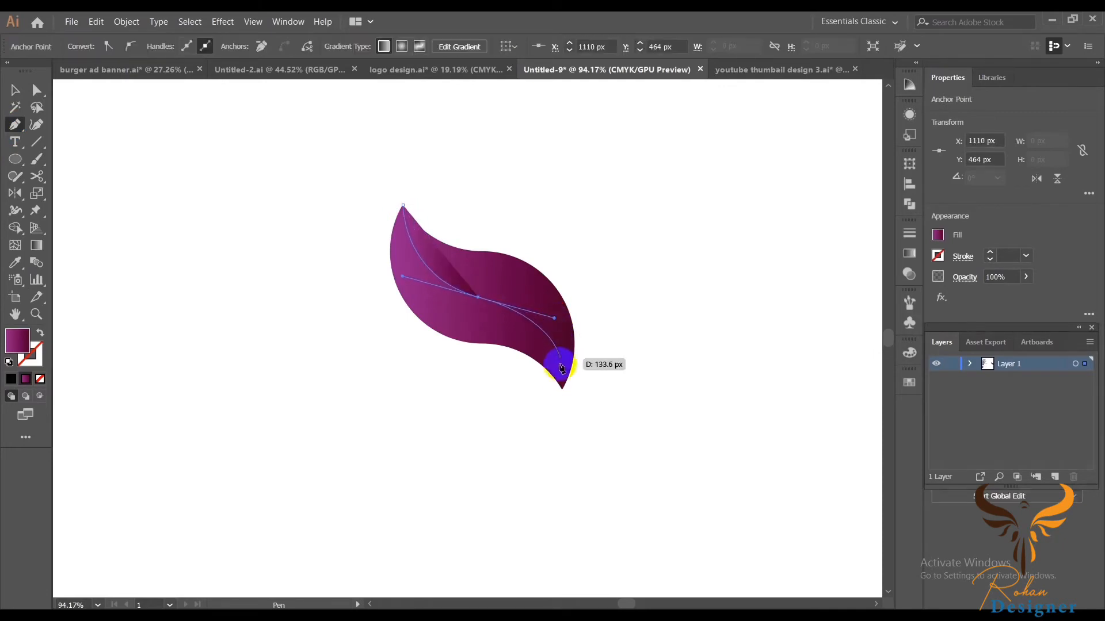
left_click(563, 389)
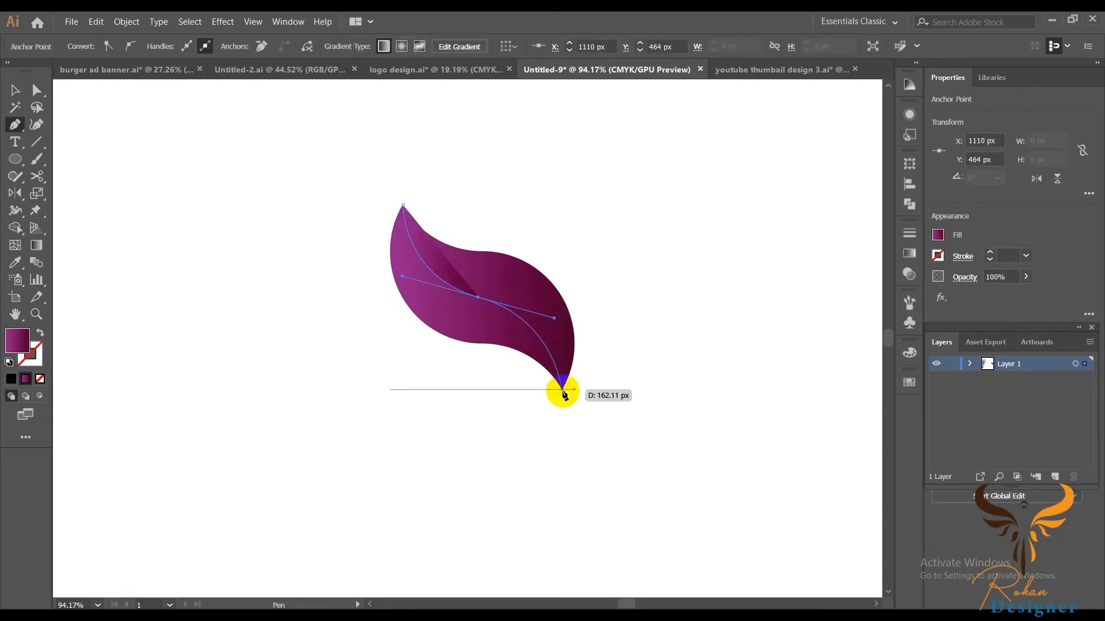
left_click_drag(563, 392, 558, 401)
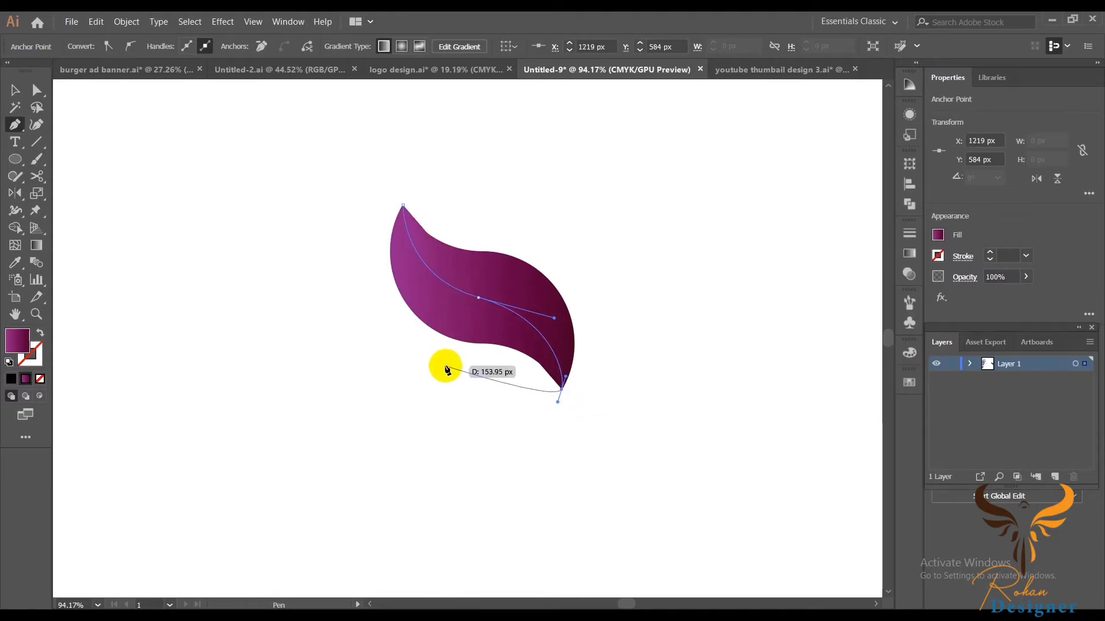
left_click(40, 333)
left_click(34, 355)
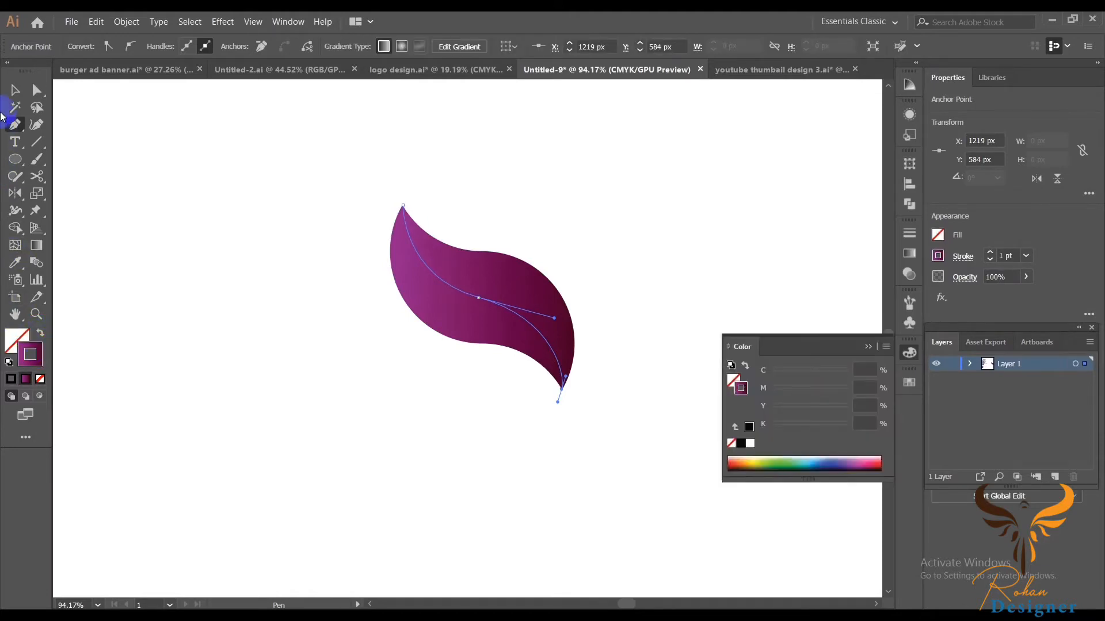
Divide the leaf along the curved path with Pathfinder and ungroup the resulting pieces
left_click(15, 90)
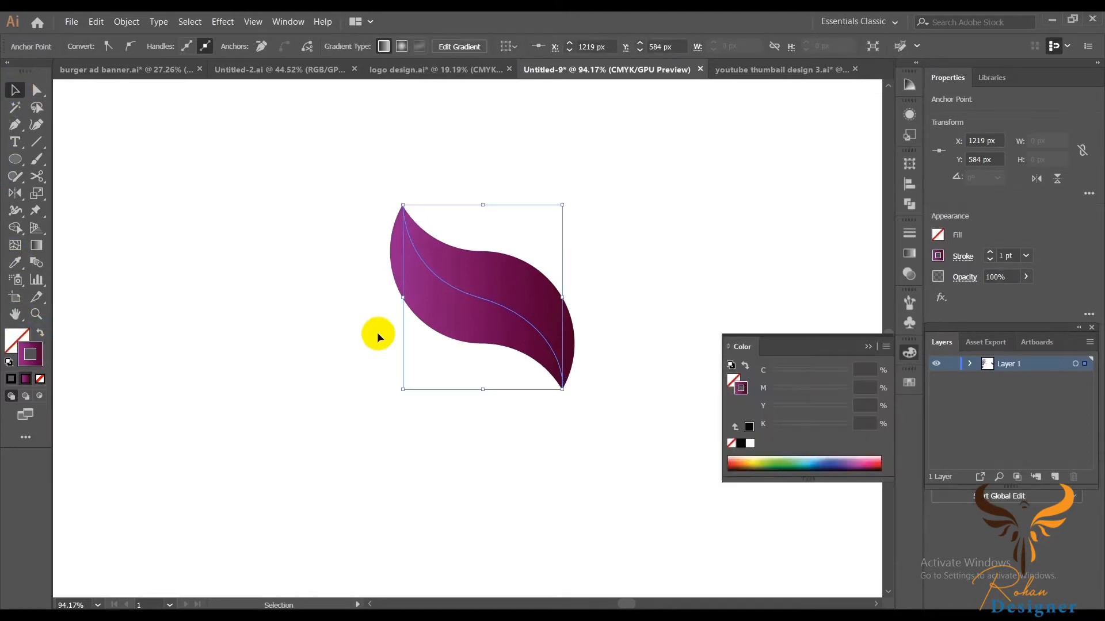
left_click(501, 278, "shift")
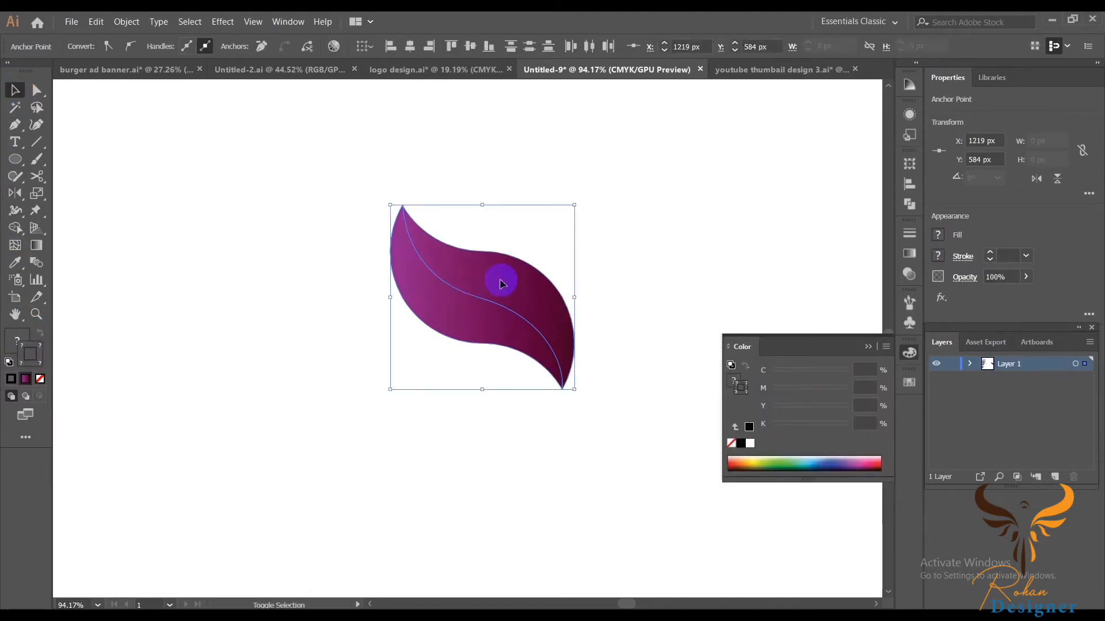
left_click(910, 204)
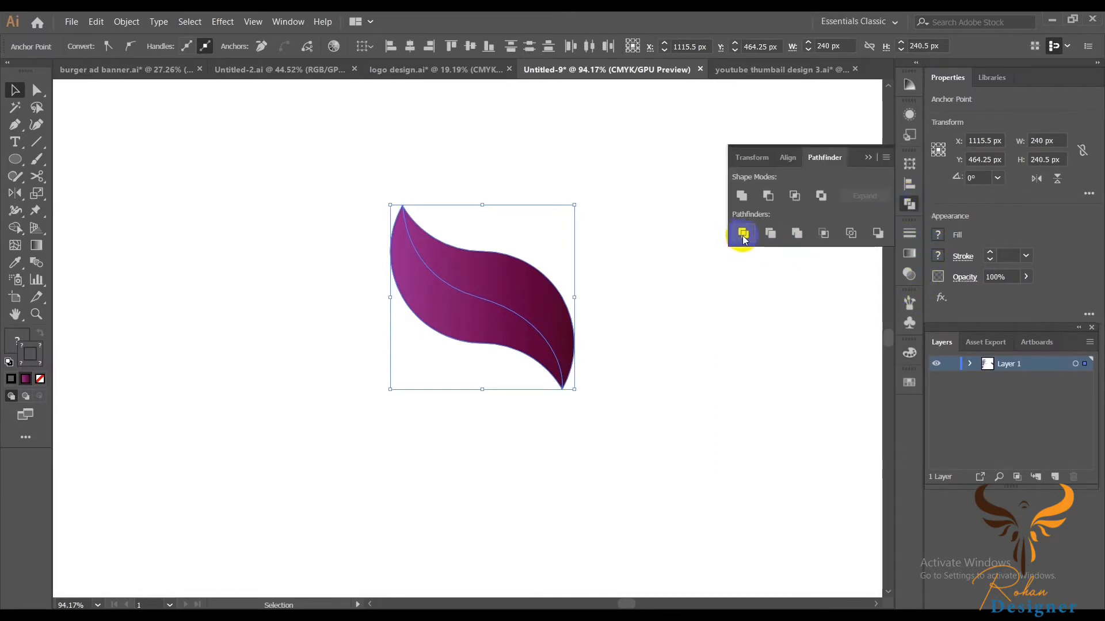
left_click(741, 233)
right_click(204, 178)
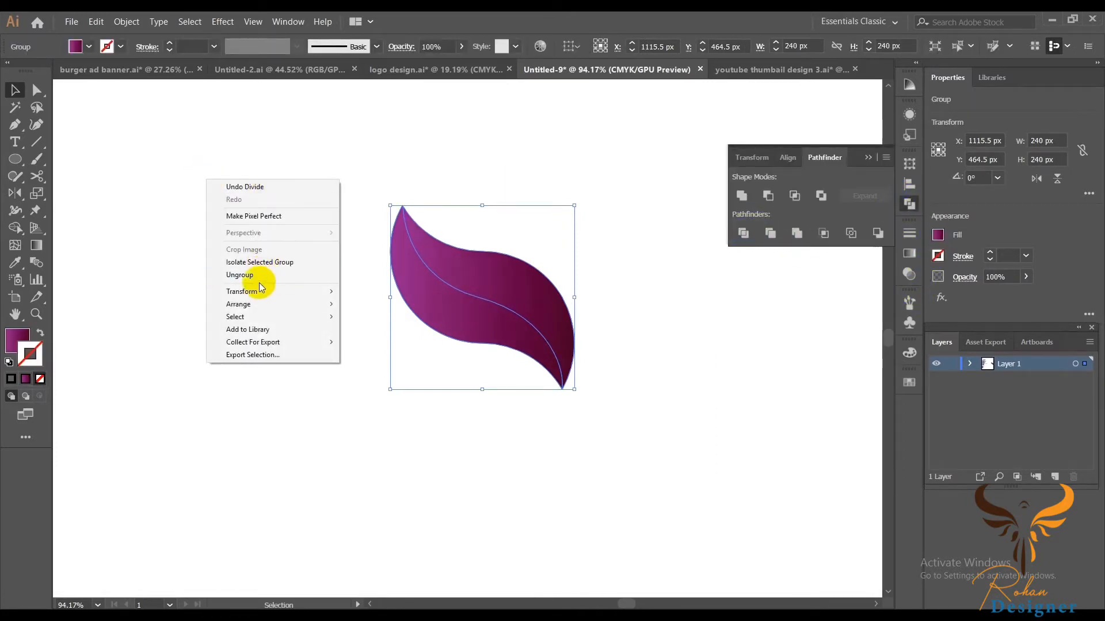
left_click(258, 279)
left_click(257, 278)
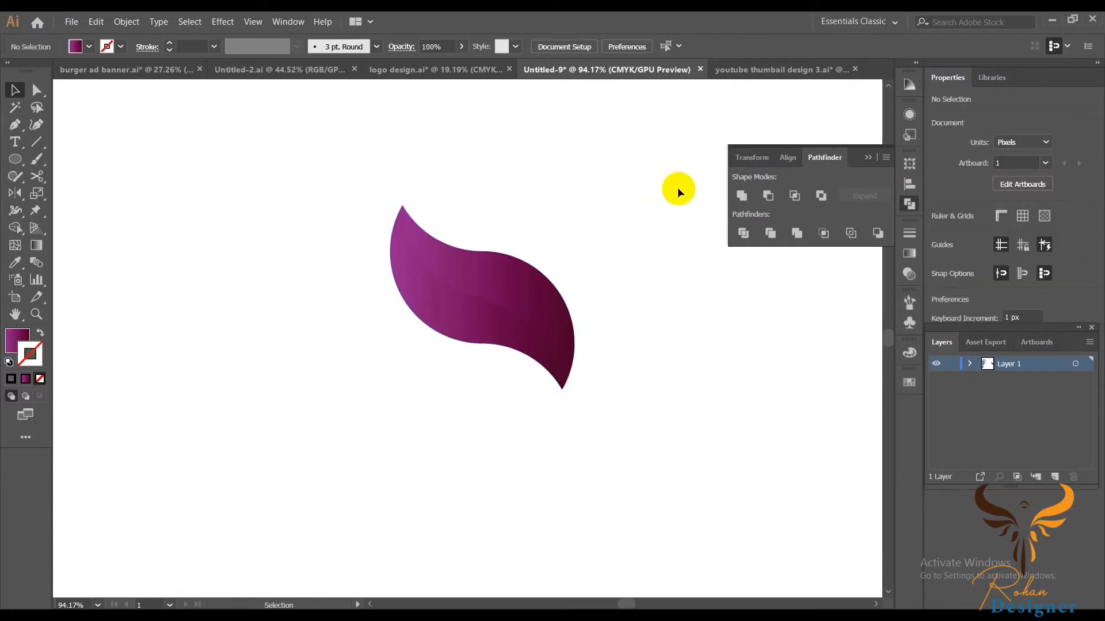
left_click(868, 158)
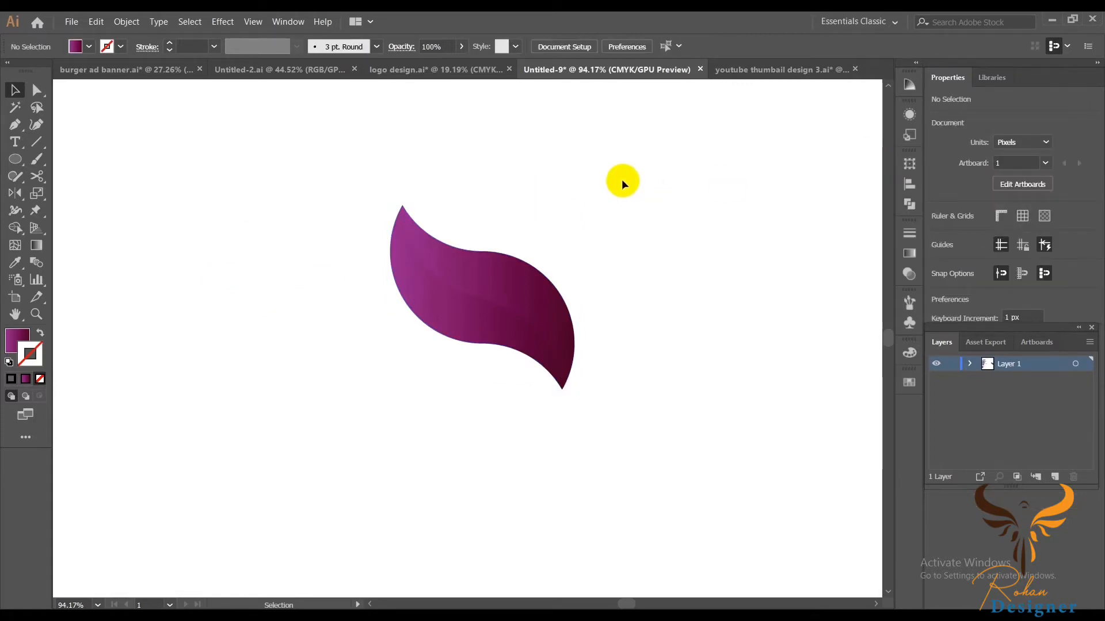
Select both halves of the leaf and scale them up together
left_click_drag(357, 172, 611, 424)
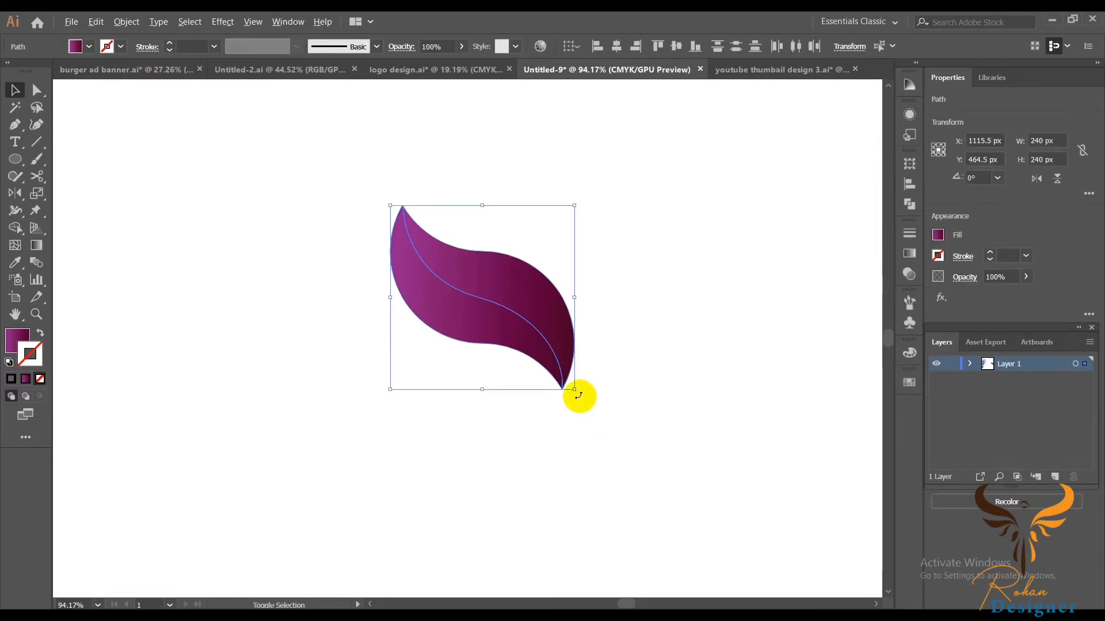
left_click_drag(574, 390, 604, 429)
left_click(746, 435)
left_click_drag(394, 208, 654, 428)
left_click(724, 396)
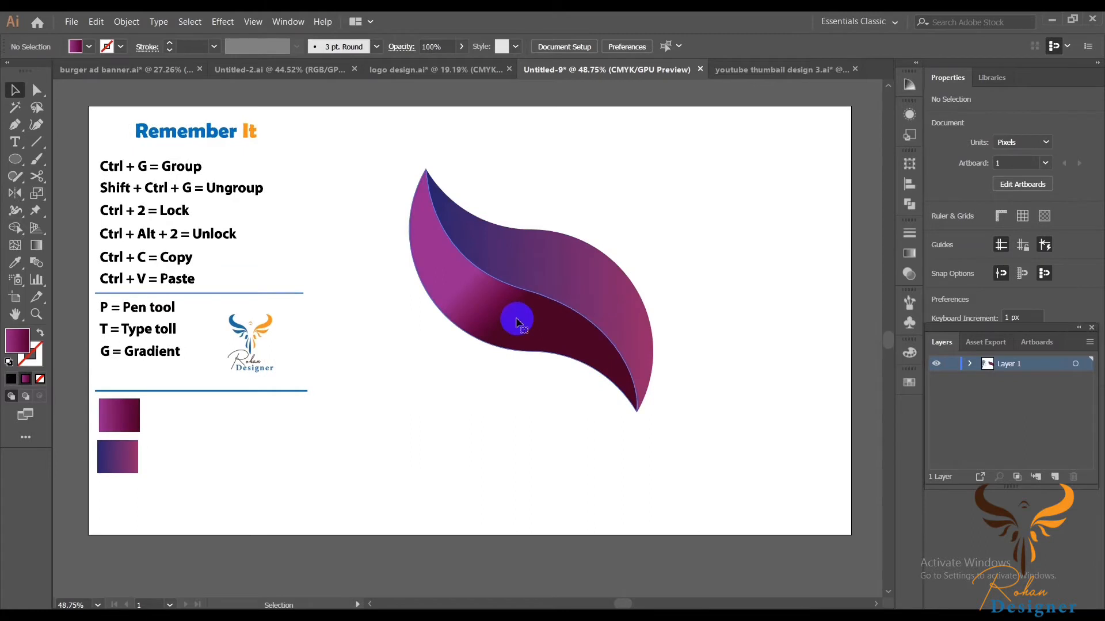
Redirect the linear gradient of the leaf's lower half to run vertically at -90°
left_click(516, 322)
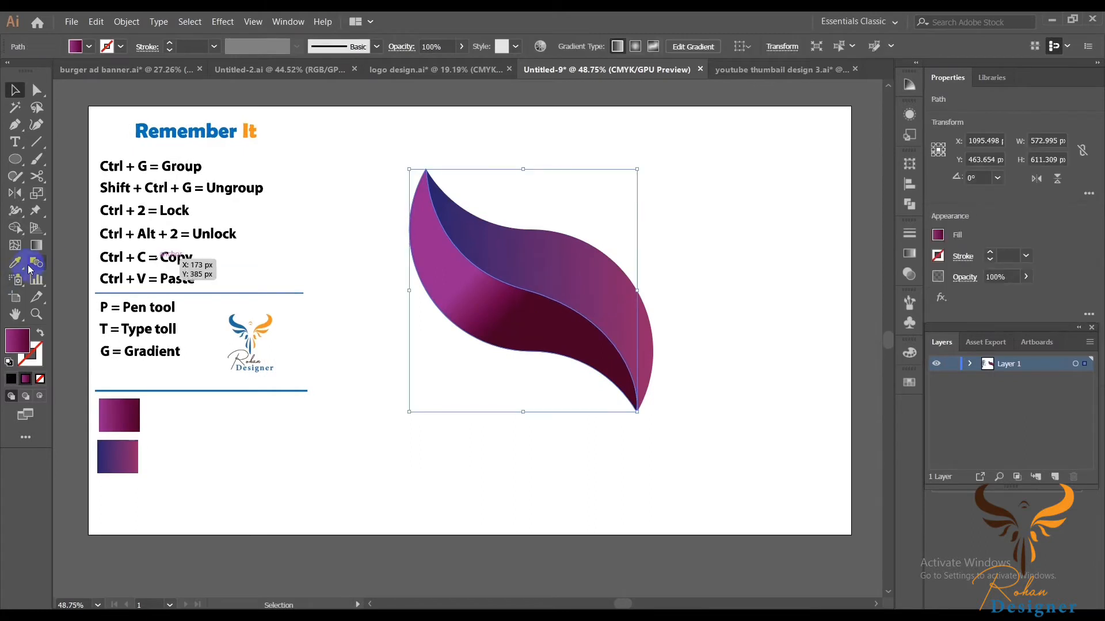
left_click(37, 246)
left_click(439, 317)
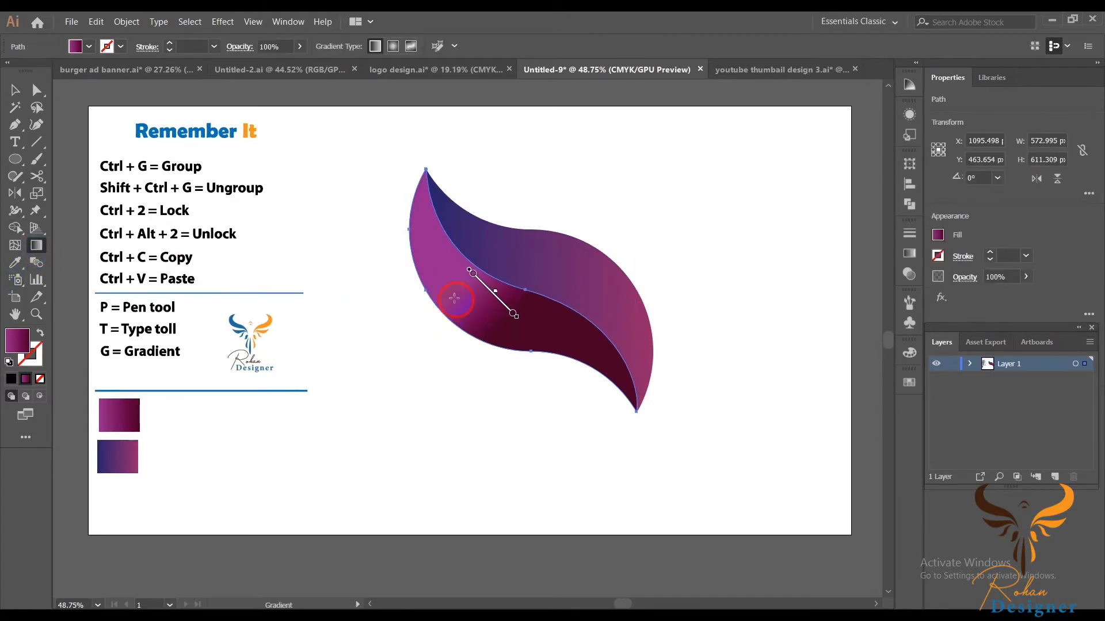
mouse_move(445, 286)
left_mouse_down()
mouse_move(513, 360)
mouse_move(568, 451)
mouse_move(449, 382)
mouse_move(468, 381)
left_mouse_up()
left_click(921, 257)
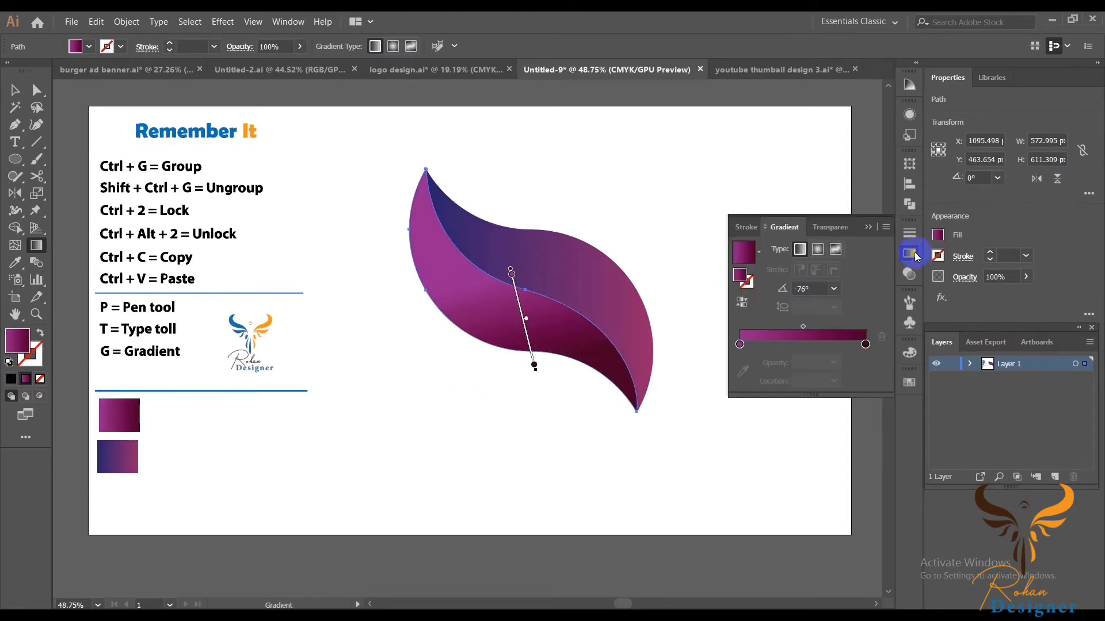
left_click(864, 344)
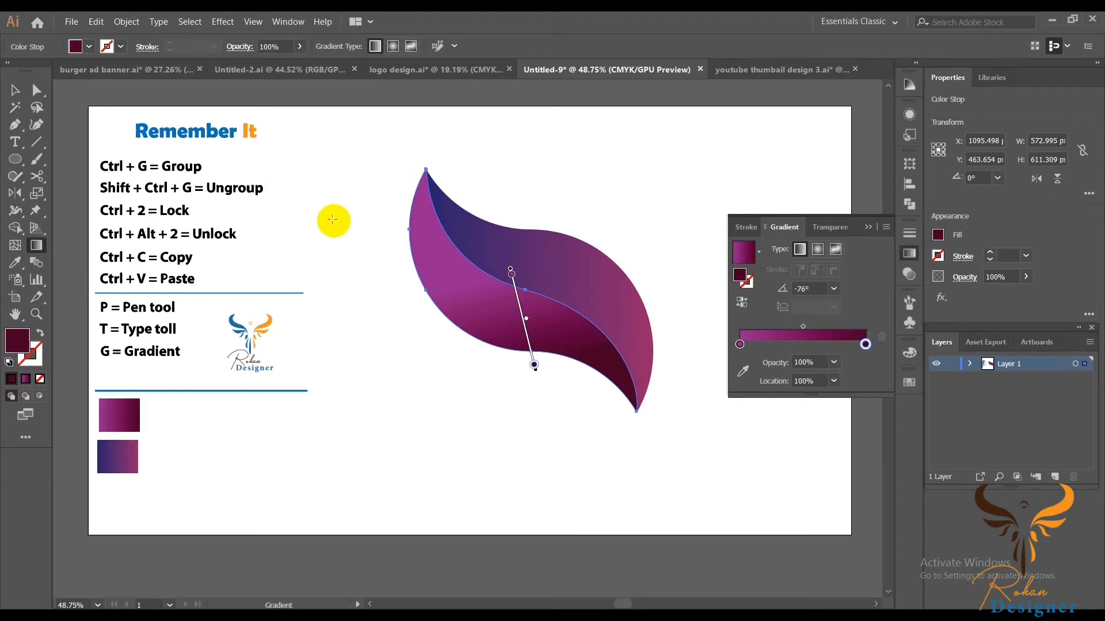
left_click_drag(334, 220, 382, 347)
left_click(15, 91)
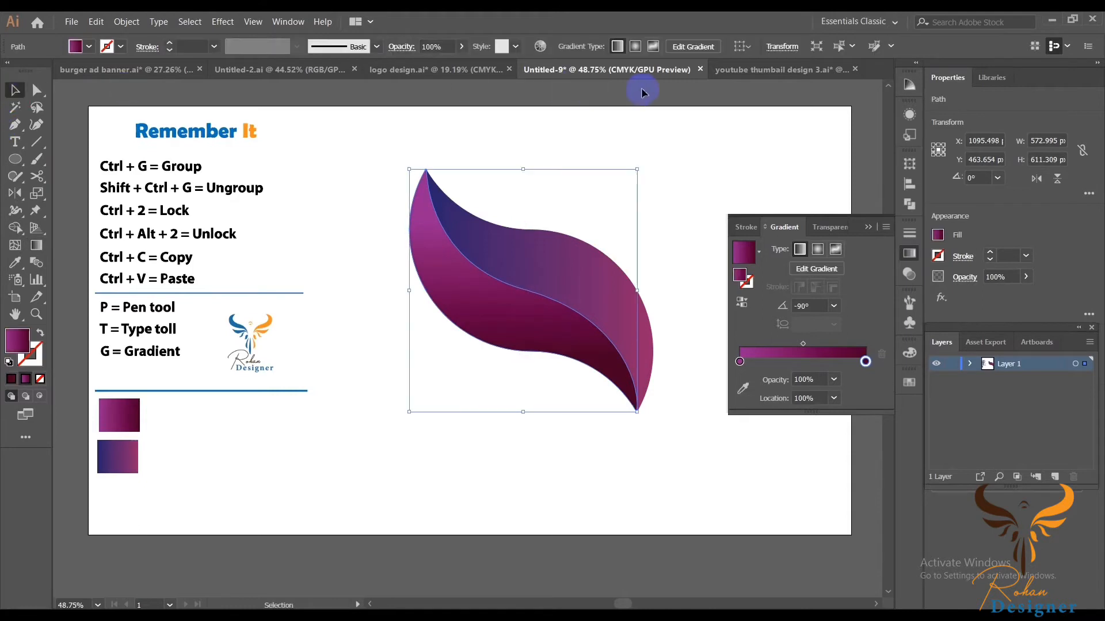
Copy the lower half's purple-to-maroon gradient onto the leaf's upper half and angle it at -135°
left_click(587, 240)
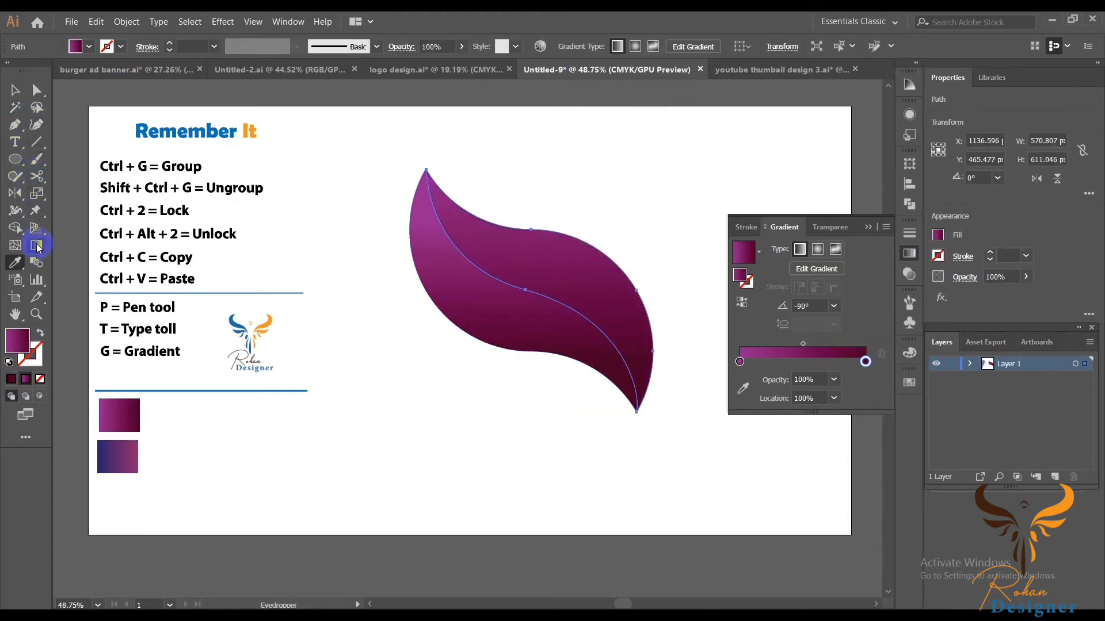
left_click(37, 246)
mouse_move(602, 218)
left_mouse_down()
mouse_move(581, 299)
mouse_move(557, 333)
mouse_move(535, 286)
left_mouse_up()
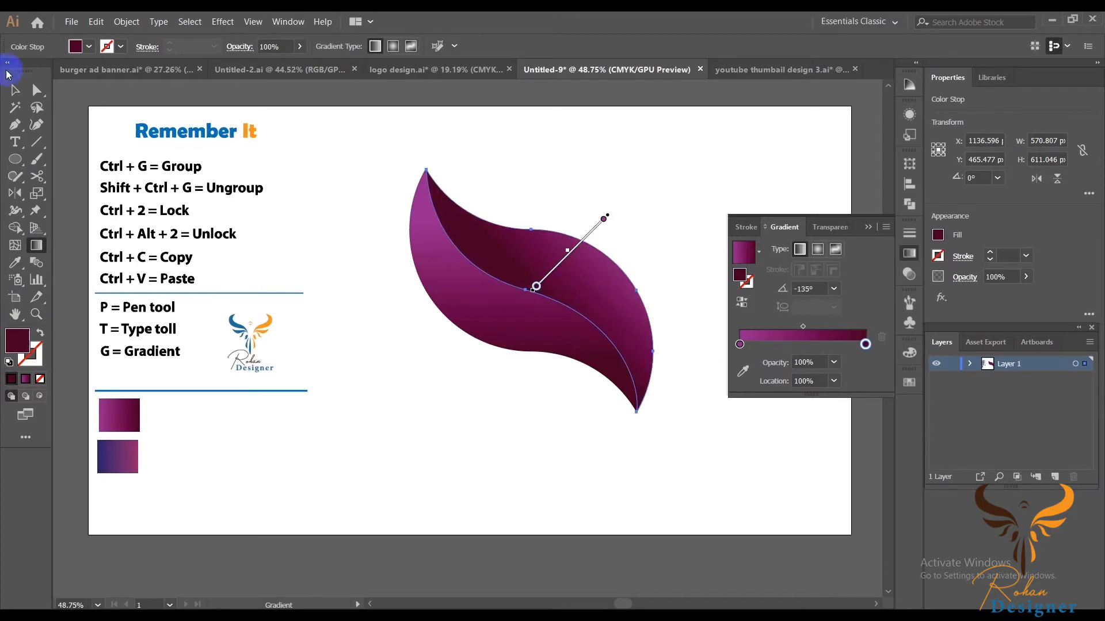
left_click(13, 92)
left_click(636, 478)
Reverse the gradient of the leaf's lower half so the maroon end sits at the upper tip
scroll(628, 464, "up", 2)
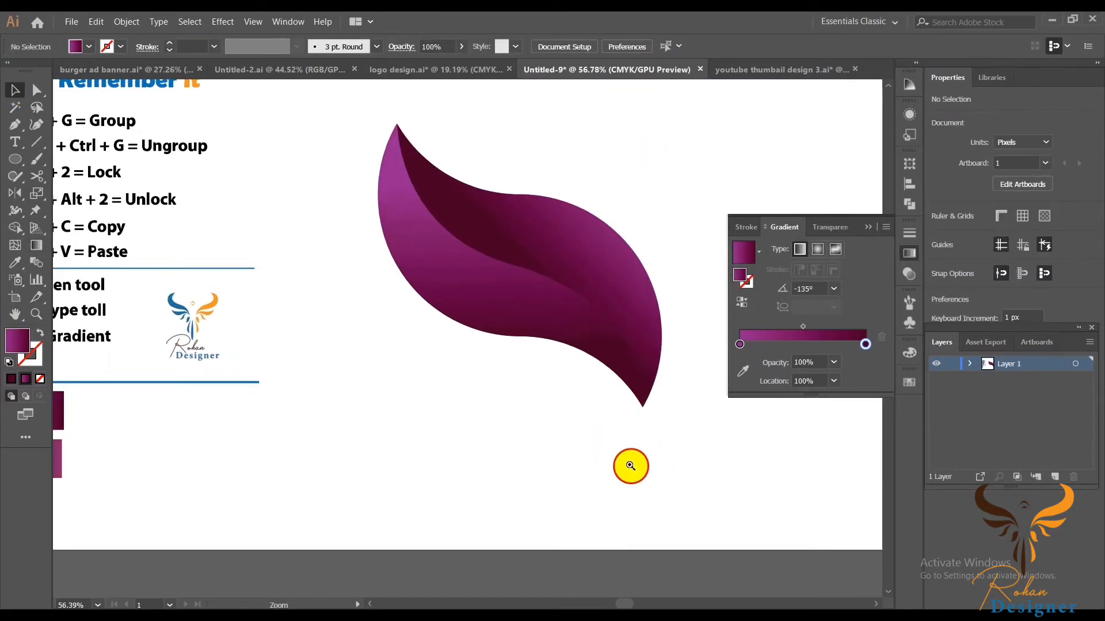
scroll(528, 425, "up", 2)
scroll(528, 424, "right", 2)
left_click(366, 292)
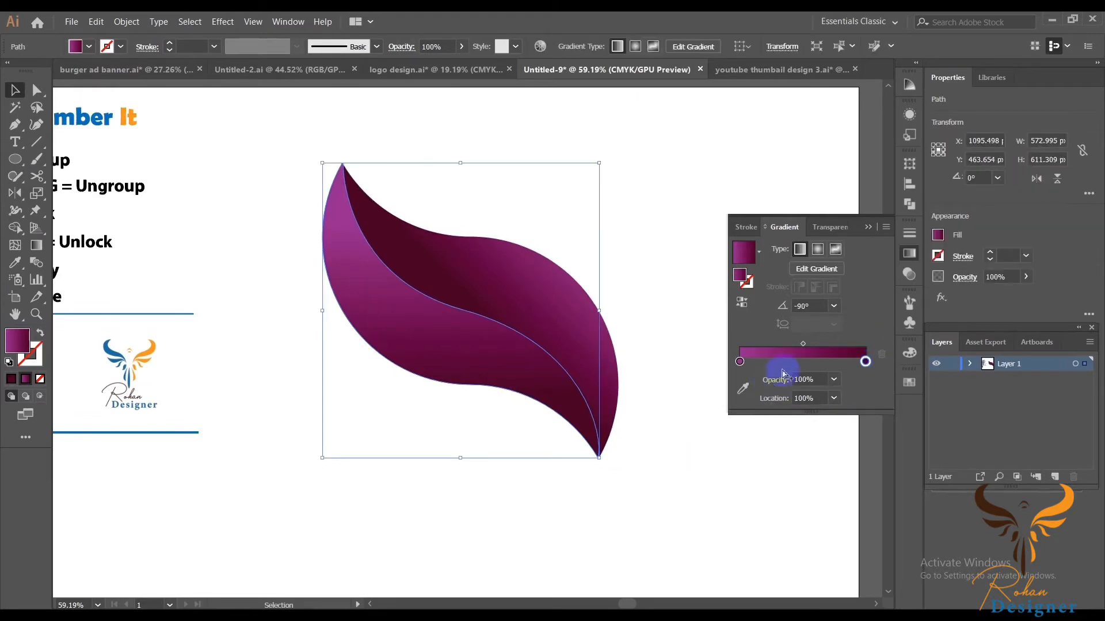
left_click(741, 302)
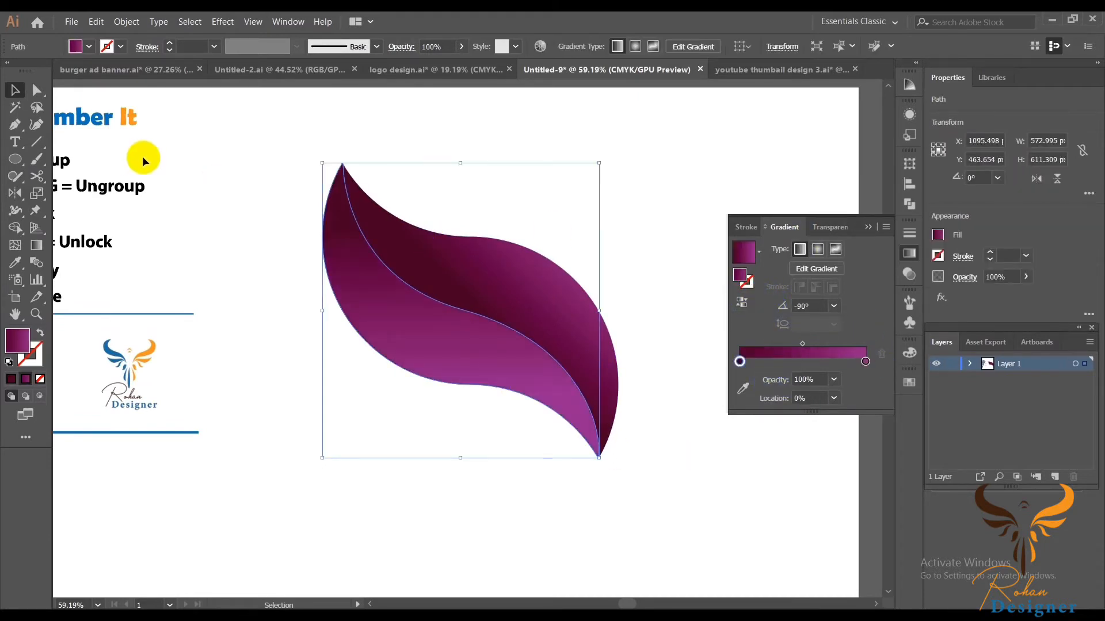
left_click(208, 176)
Try reversing the gradient of the leaf's upper half and restore its original direction
left_click(511, 264)
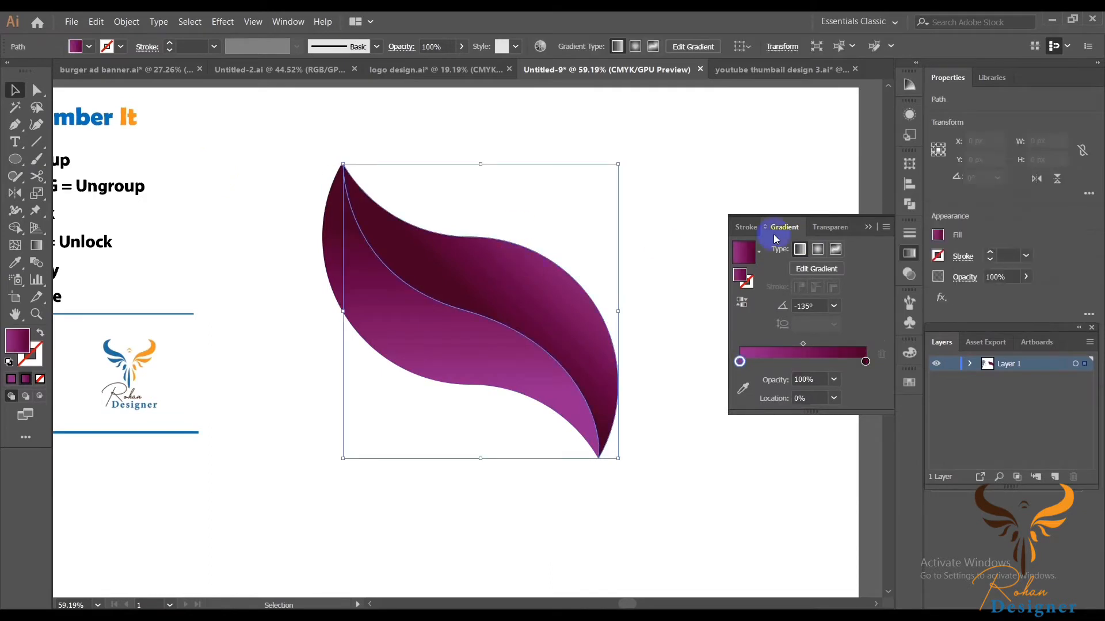
left_click(741, 302)
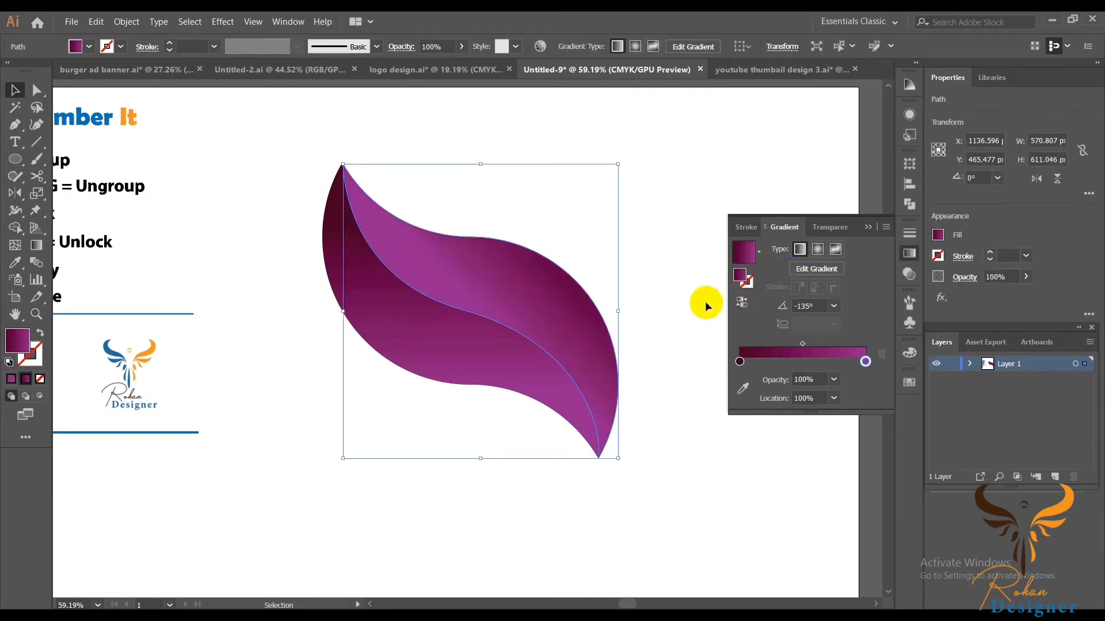
left_click(741, 302)
left_click(628, 180)
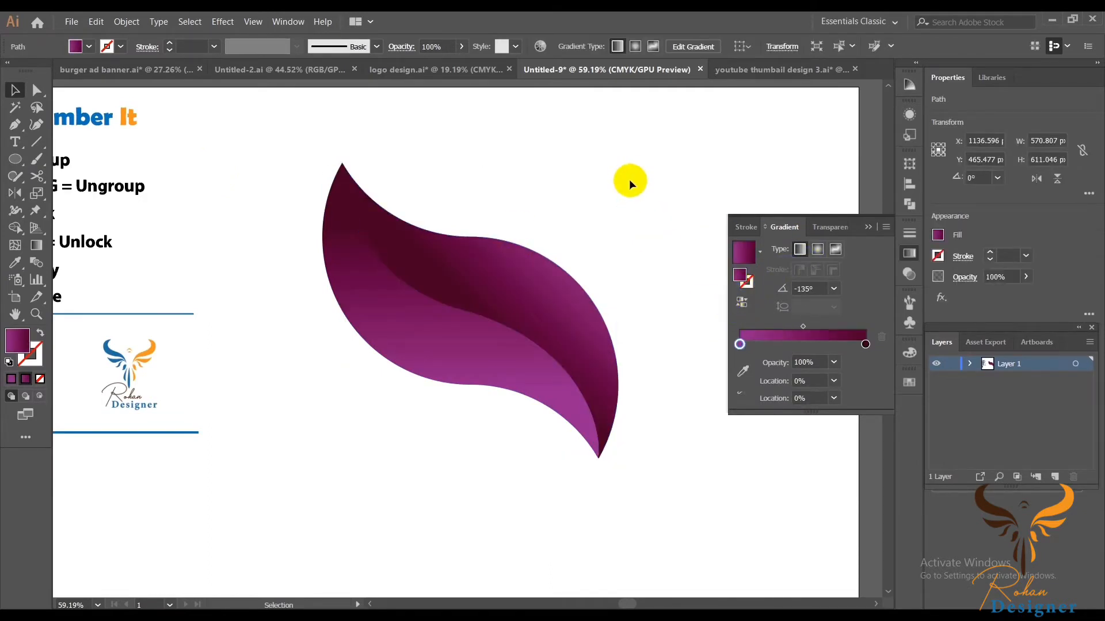
Duplicate the leaf's lower half and place the copy below and to the left of the leaf
key("ctrl+space")
left_click(654, 488, "ctrl+alt")
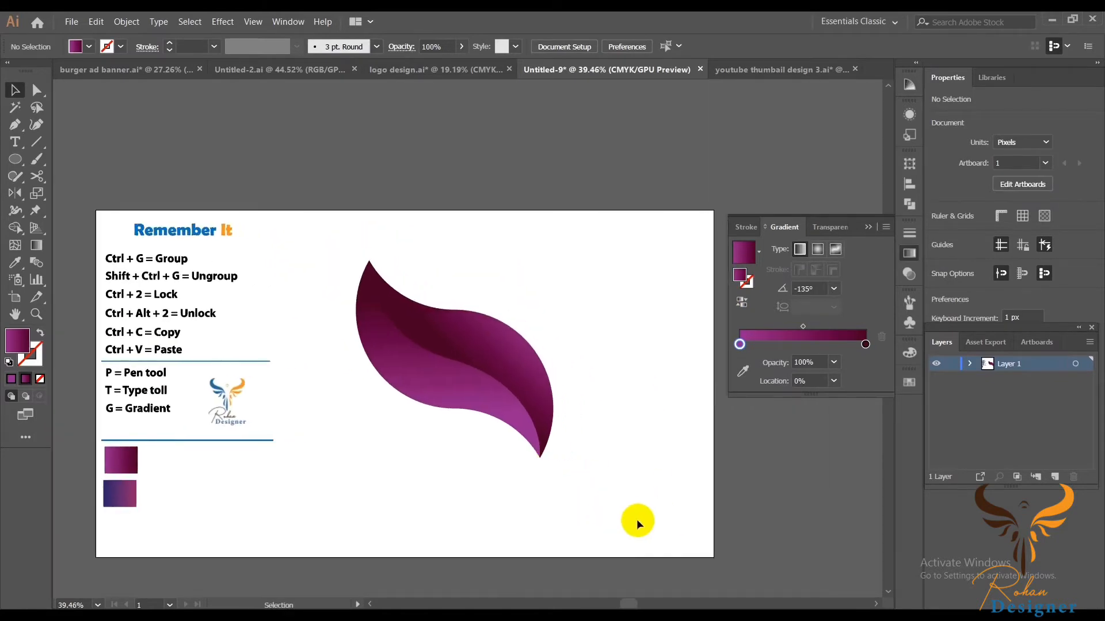
key("ctrl+space")
mouse_move(516, 500)
left_mouse_down()
mouse_move(533, 505)
mouse_move(523, 501)
left_mouse_up()
key("space")
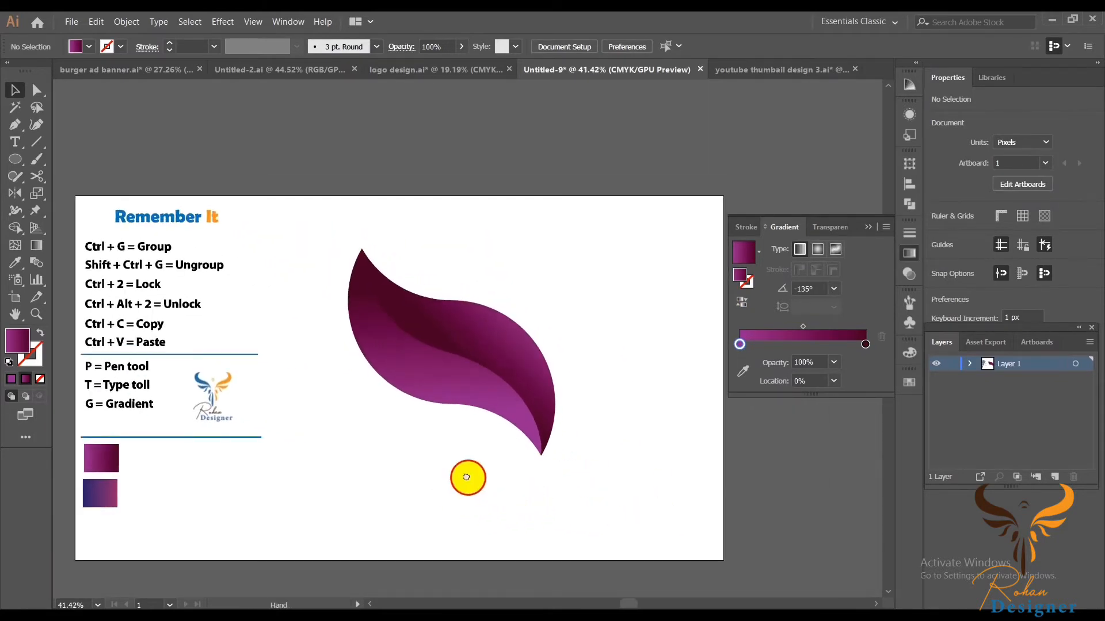
left_click_drag(449, 492, 468, 469)
left_click(463, 365)
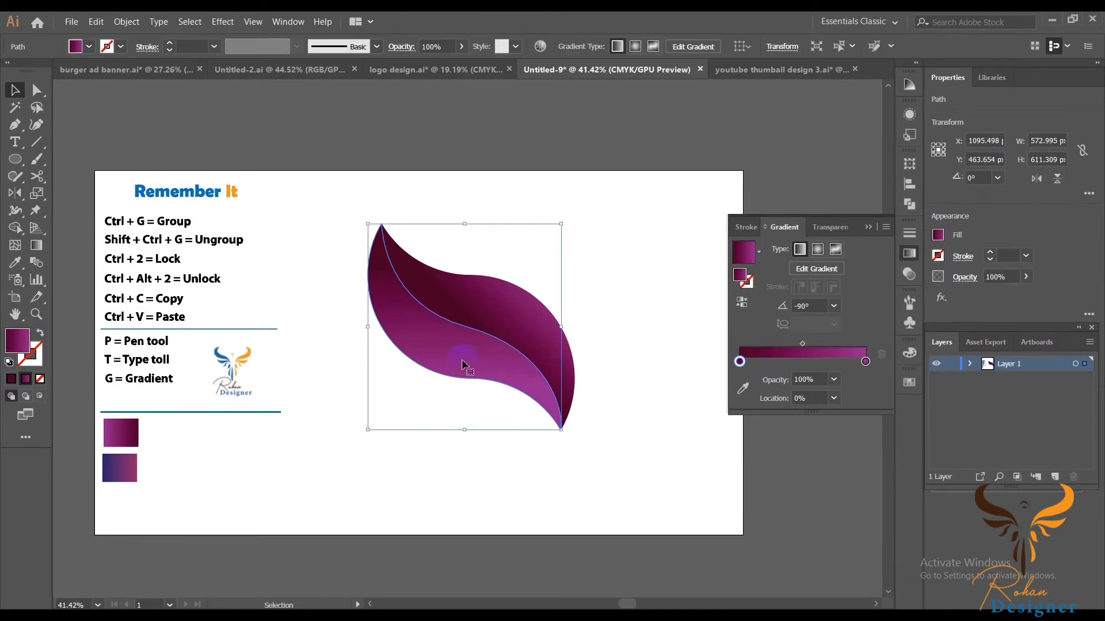
left_click_drag(464, 359, 402, 451)
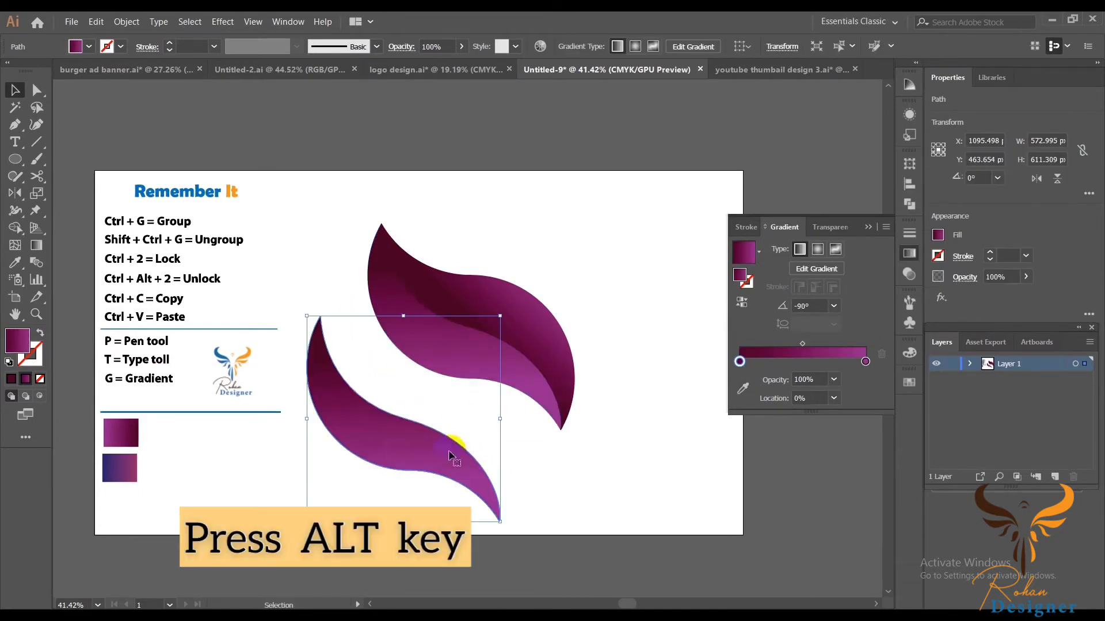
Swap the copy's fill and stroke to leave only an outline, and pick a near-white colour for its gradient stroke
left_click(39, 333)
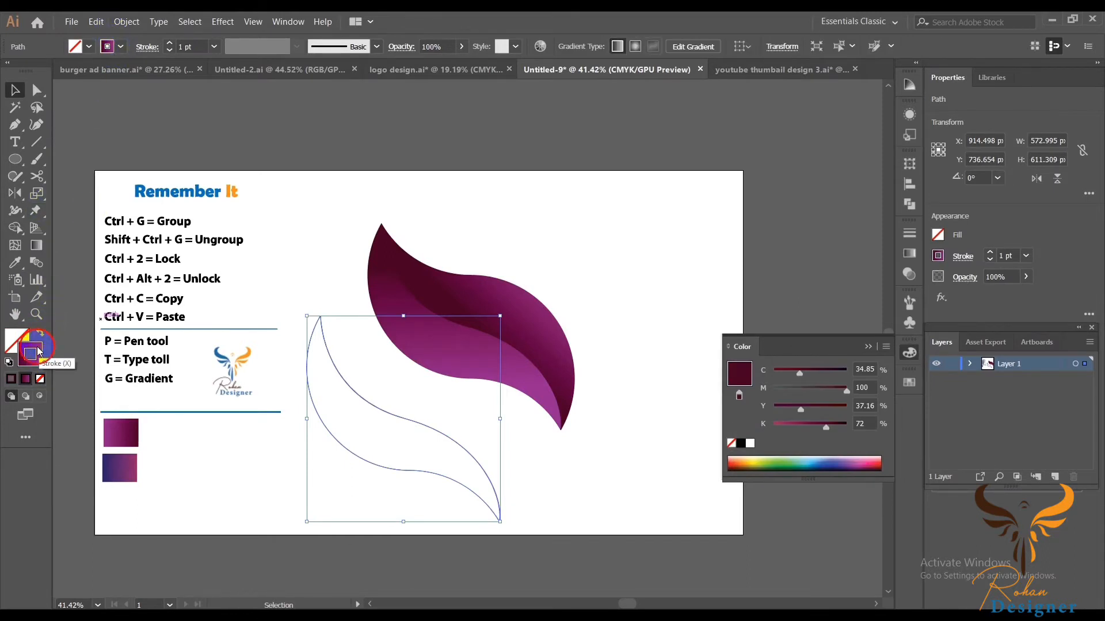
double_click(32, 353)
left_click(94, 152)
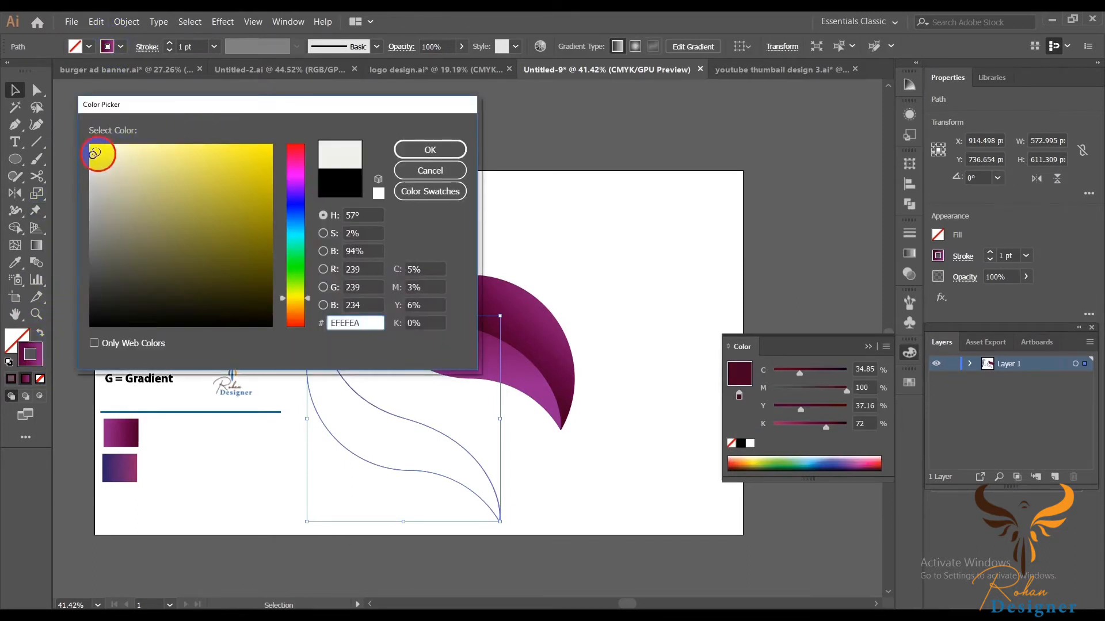
left_click(418, 149)
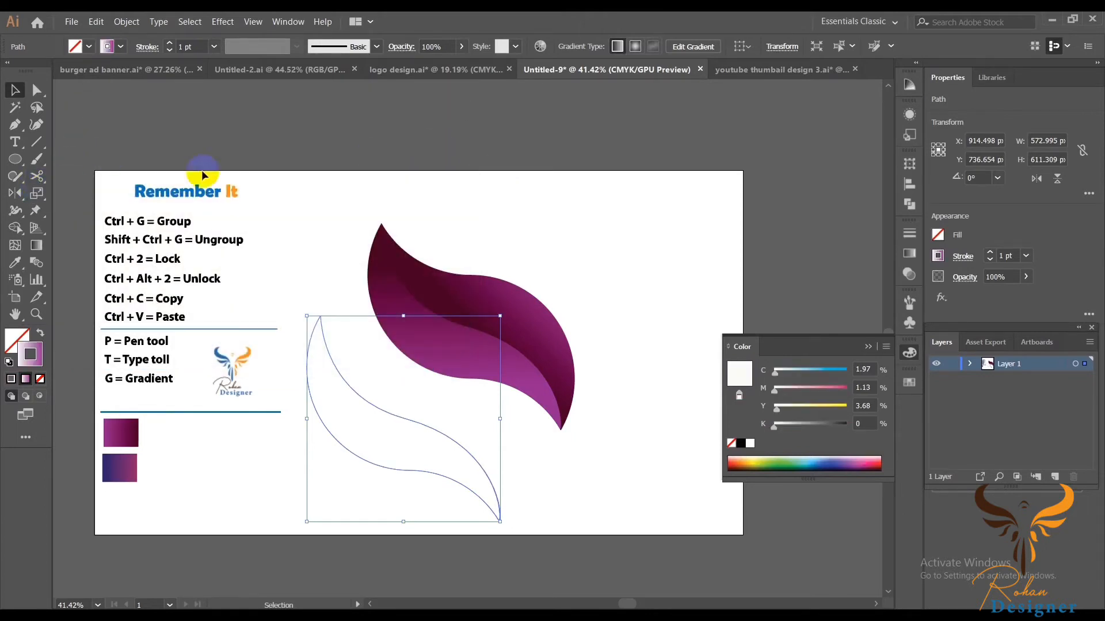
left_click(450, 181)
Cut the copied outline at its lower and upper tip anchor points with the Scissors tool
scroll(581, 437, "up", 2, "alt")
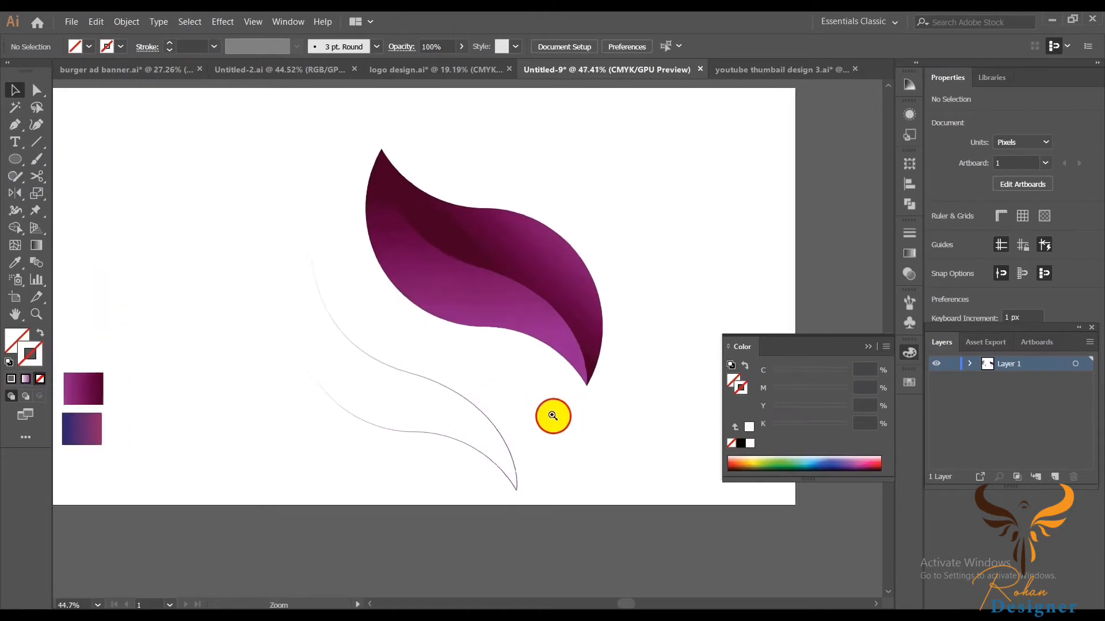
left_click(440, 438)
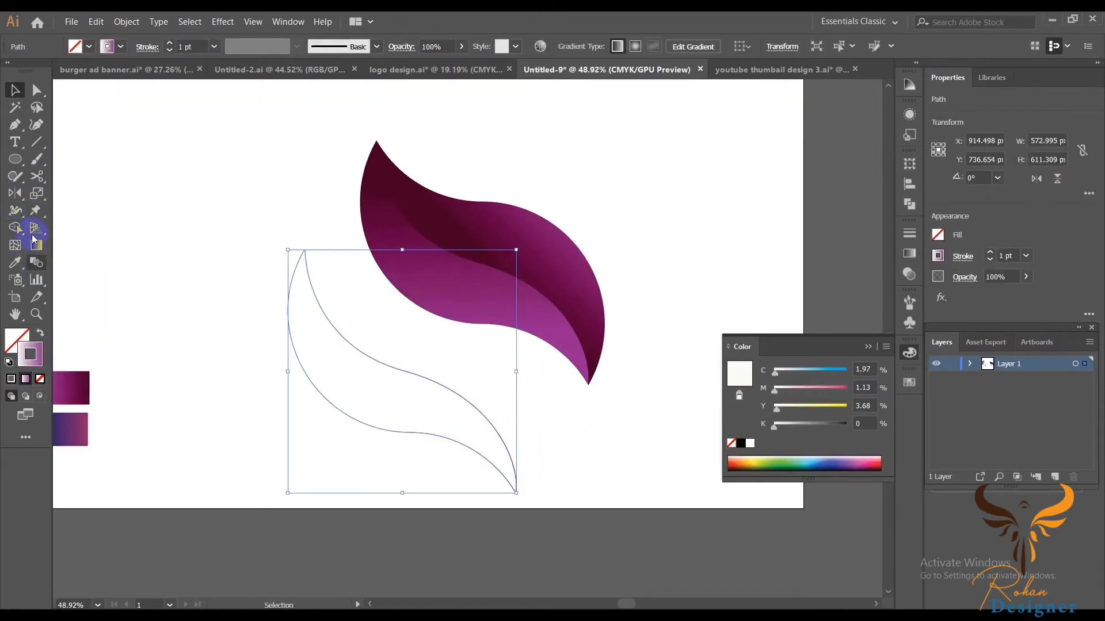
left_click(37, 177)
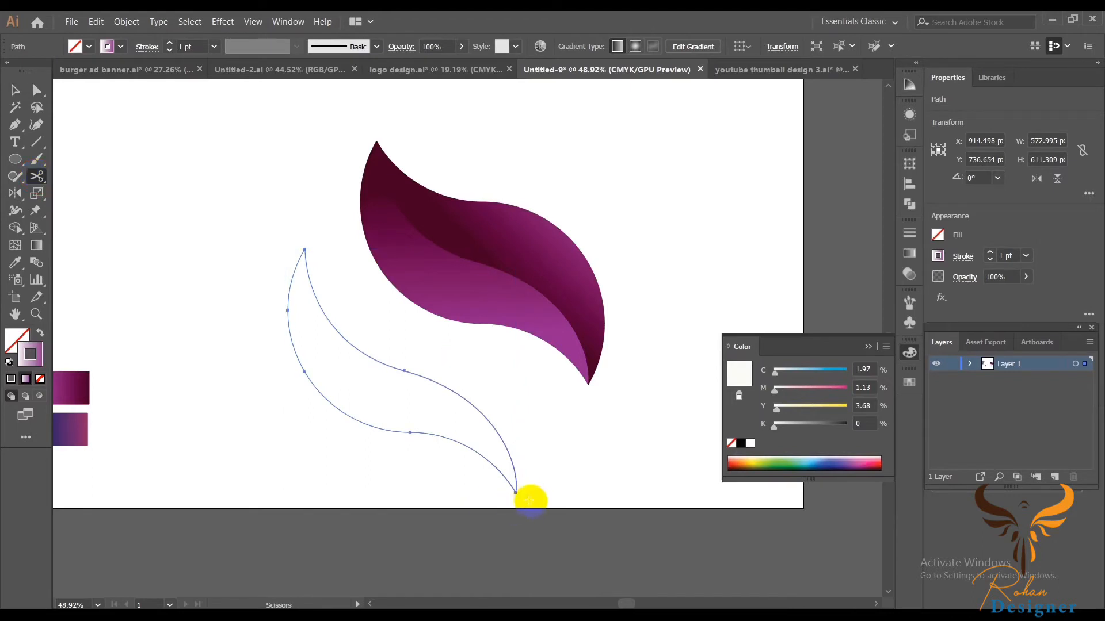
scroll(549, 516, "up", 3)
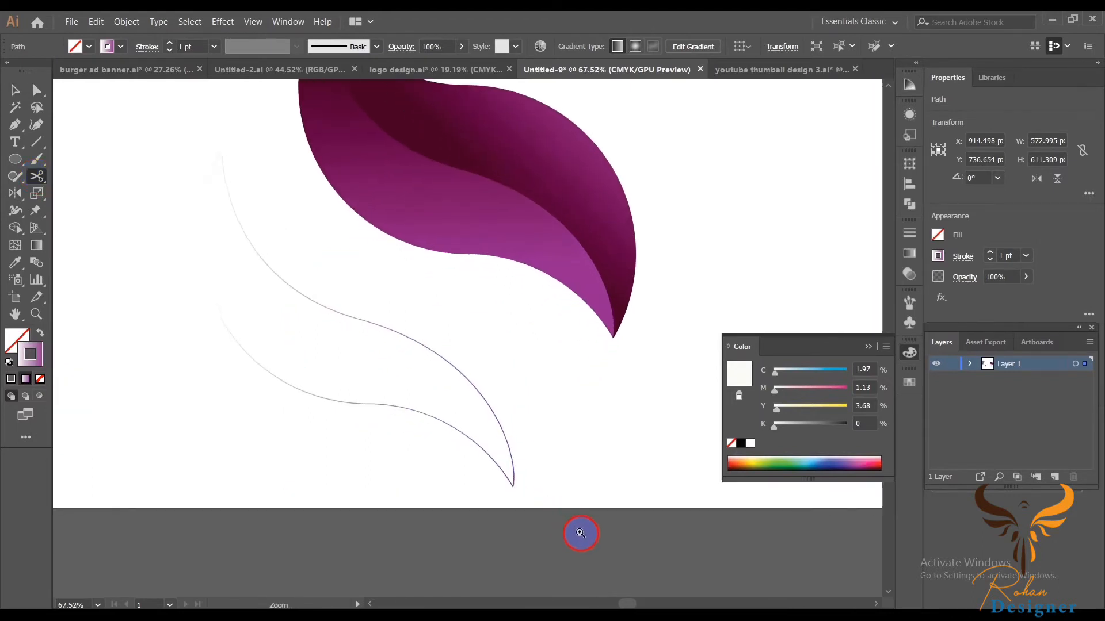
left_click(511, 485)
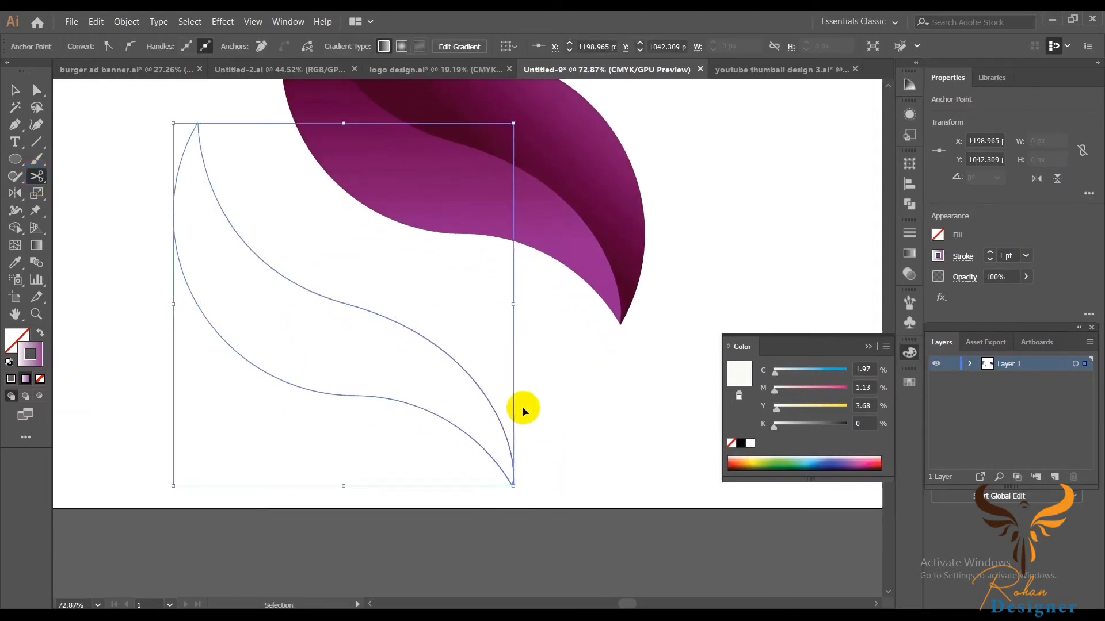
scroll(432, 338, "down", 2)
left_click(265, 184)
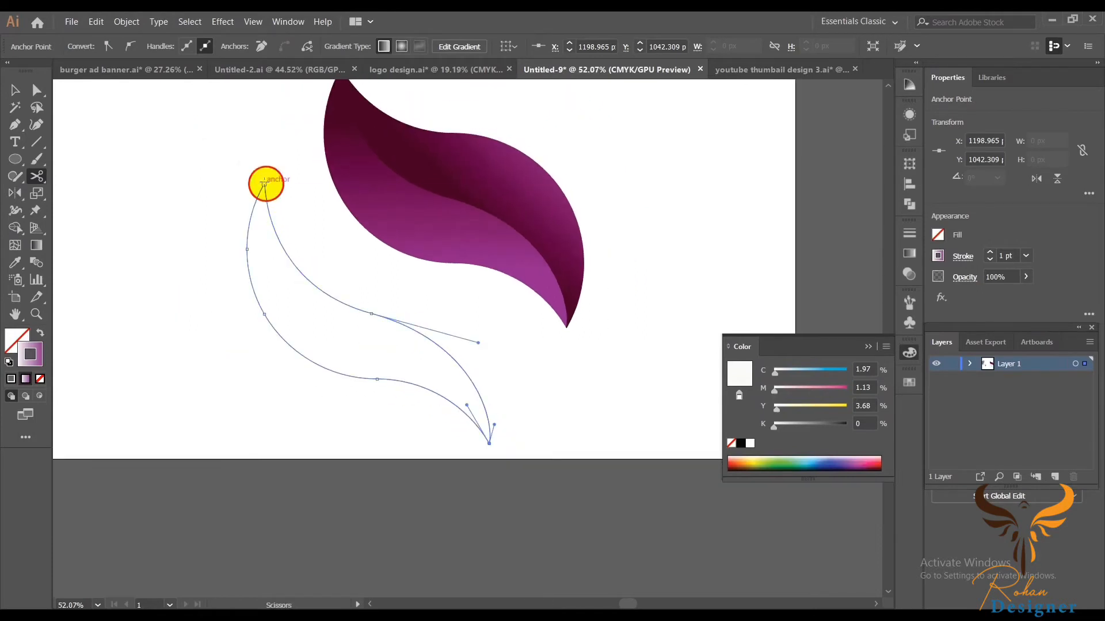
left_click(264, 183)
Delete the outer lower-left segment of the cut outline, keeping only the inner S-curve
left_click(16, 91)
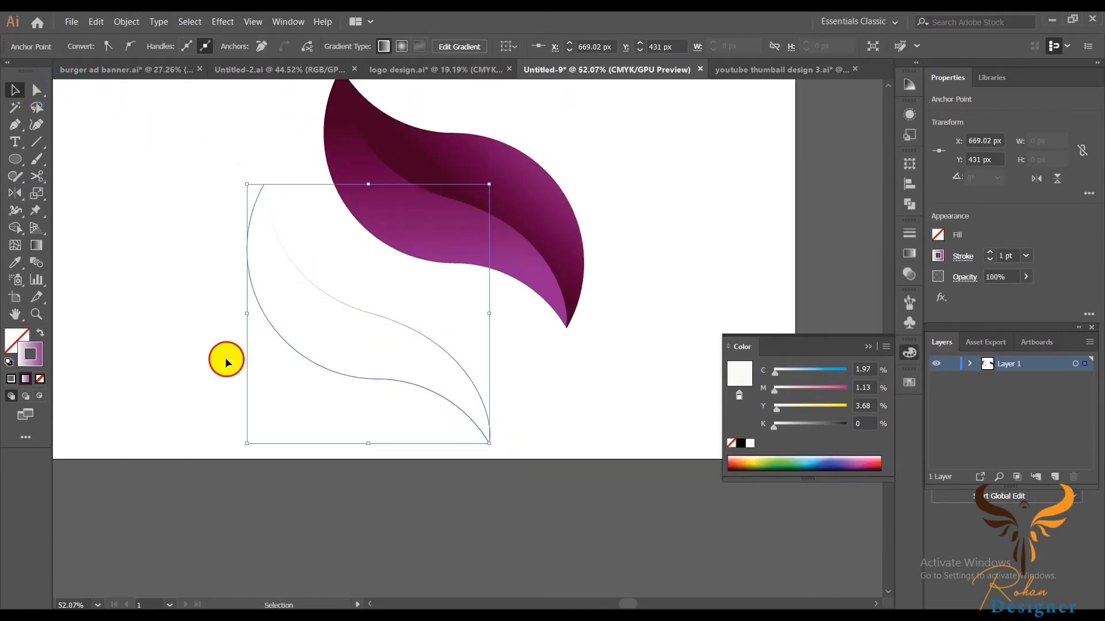
left_click(226, 361)
left_click(316, 380)
key("Delete")
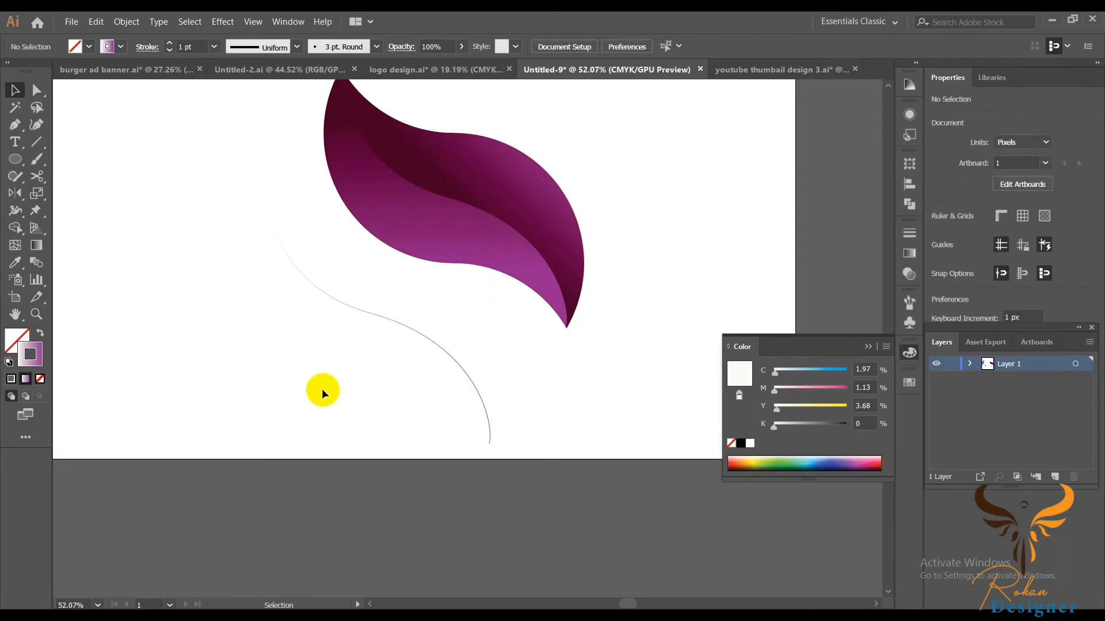
Set the stroke of the remaining S-curve to the white swatch and deselect it
left_click(418, 330)
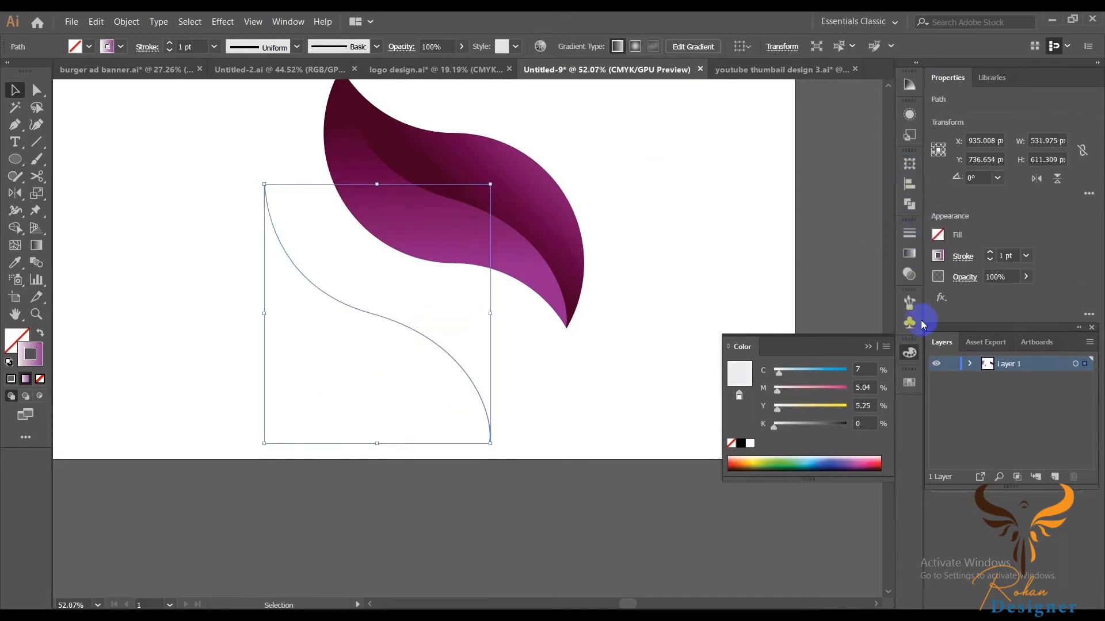
left_click(909, 382)
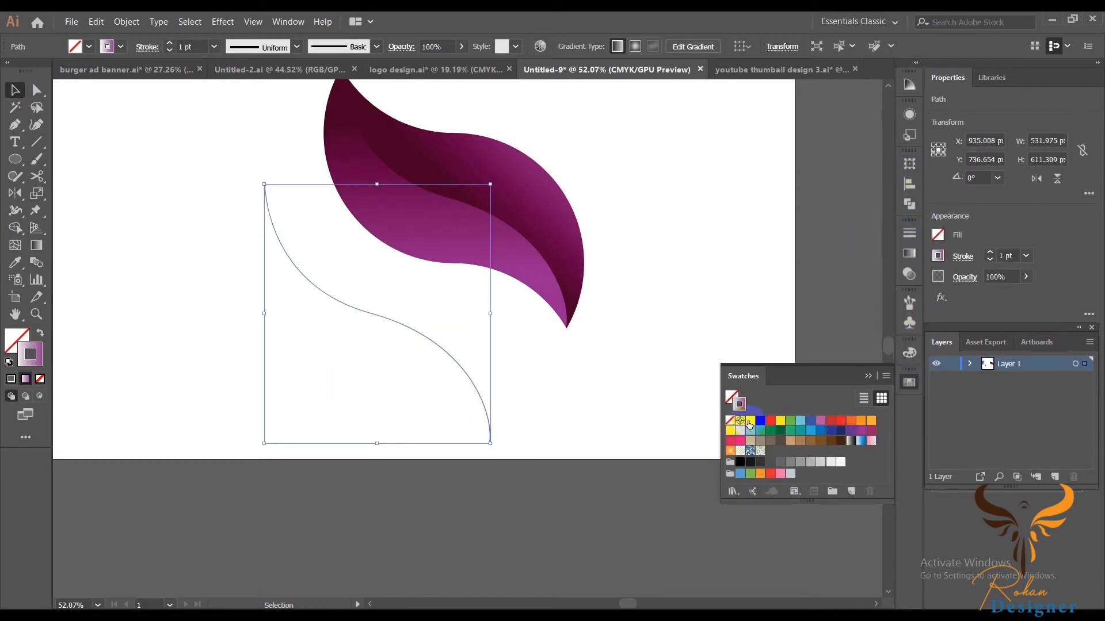
left_click(749, 422)
left_click(708, 275)
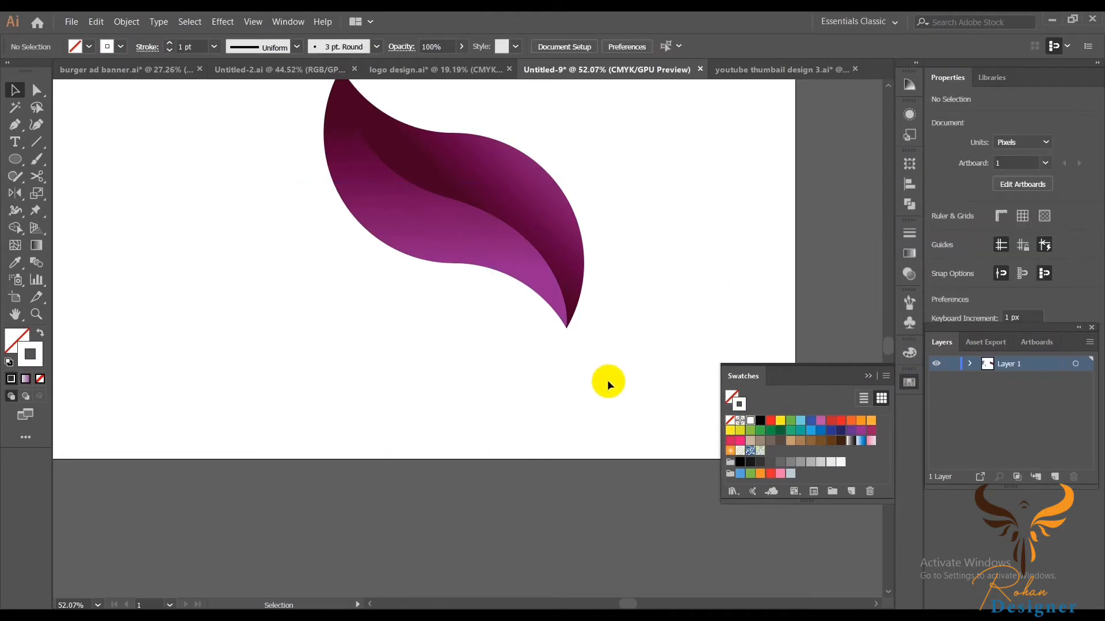
Move the white S-curve onto the leaf so it follows the seam between the two halves
scroll(607, 379, "up", 2)
scroll(607, 380, "right", 1)
left_click(387, 366)
mouse_move(445, 255)
left_mouse_down()
mouse_move(466, 260)
mouse_move(464, 250)
left_mouse_up()
left_click(632, 391)
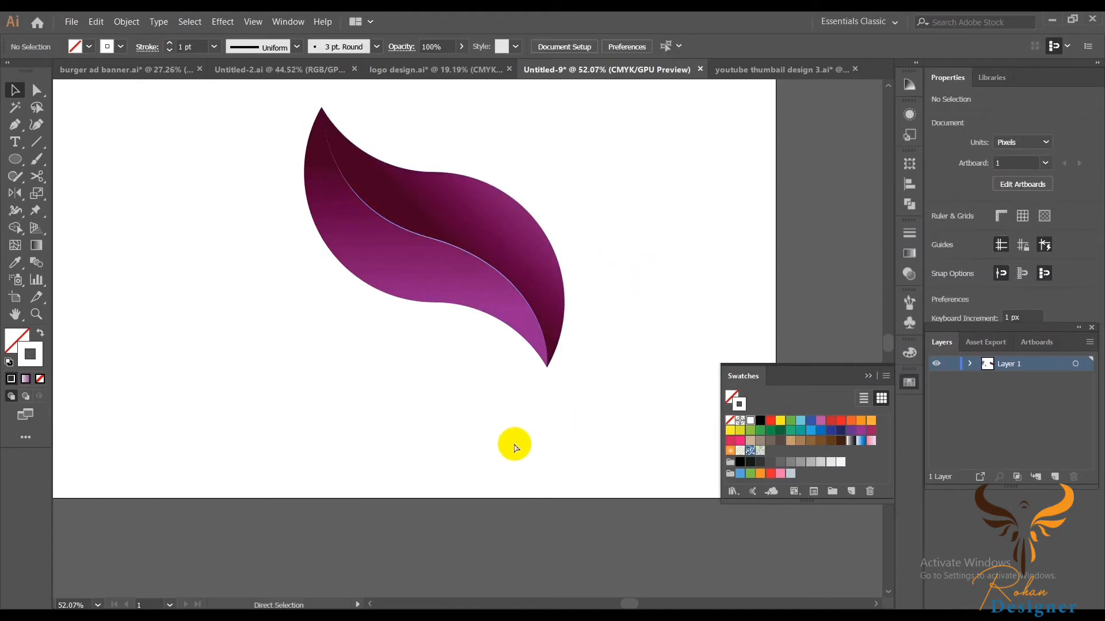
scroll(524, 442, "up", 6)
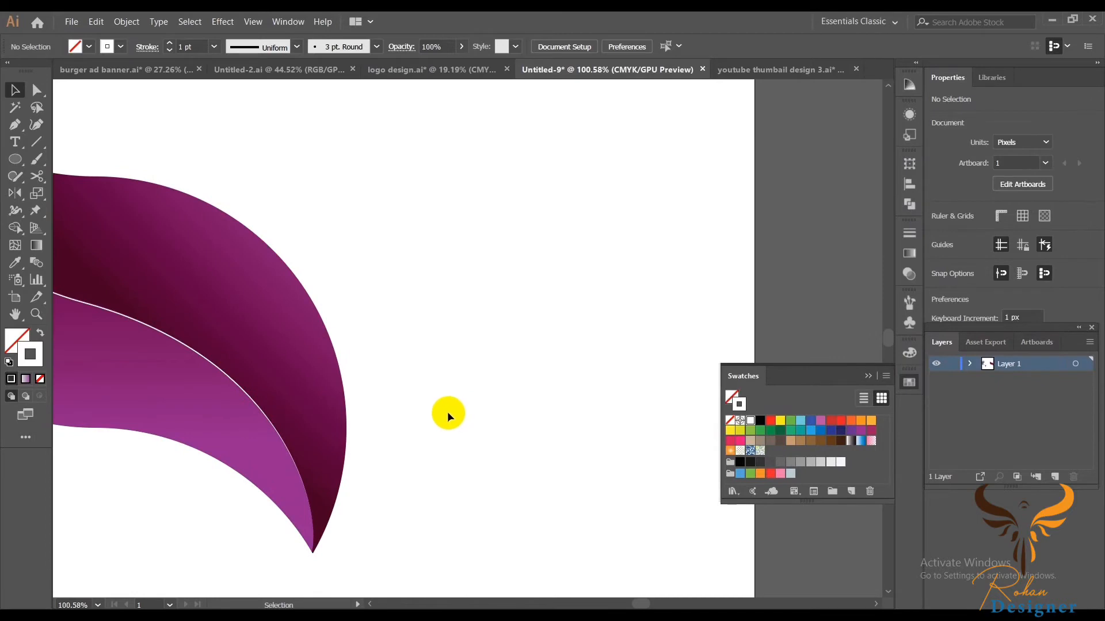
left_click_drag(444, 403, 453, 421)
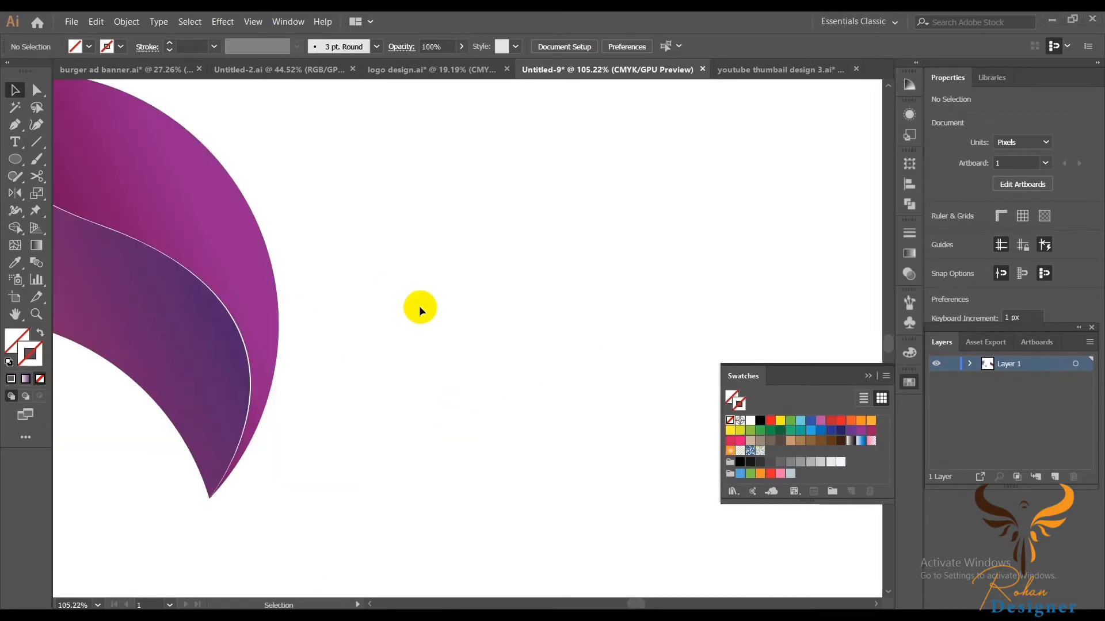
key("z")
left_click_drag(429, 317, 350, 311)
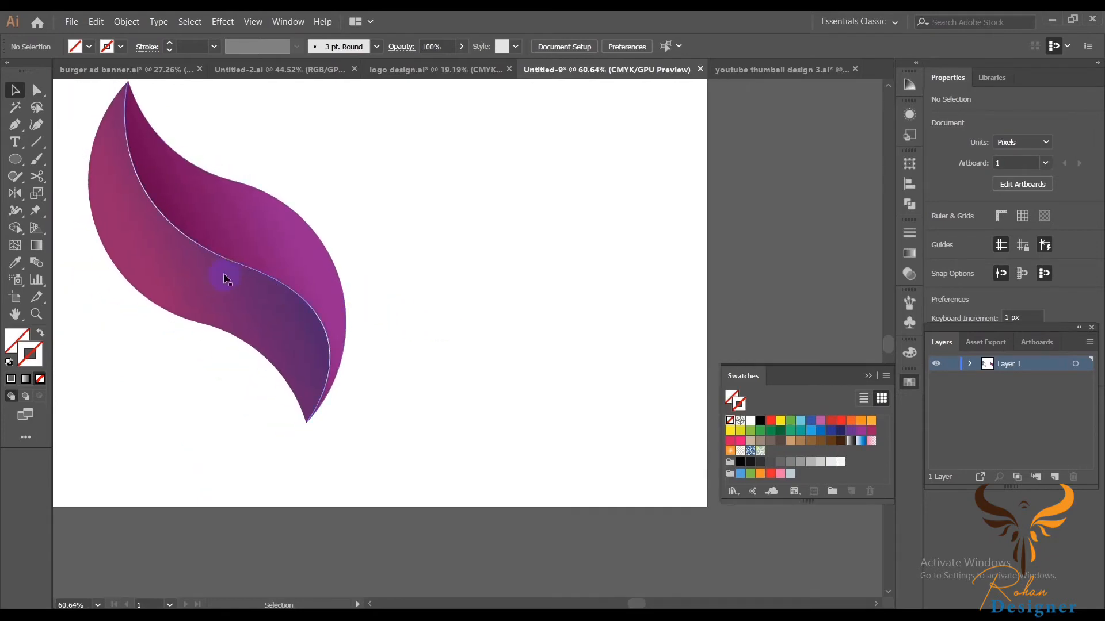
Group the two leaf halves together with the white S-curve and deselect the group
scroll(429, 371, "down", 1)
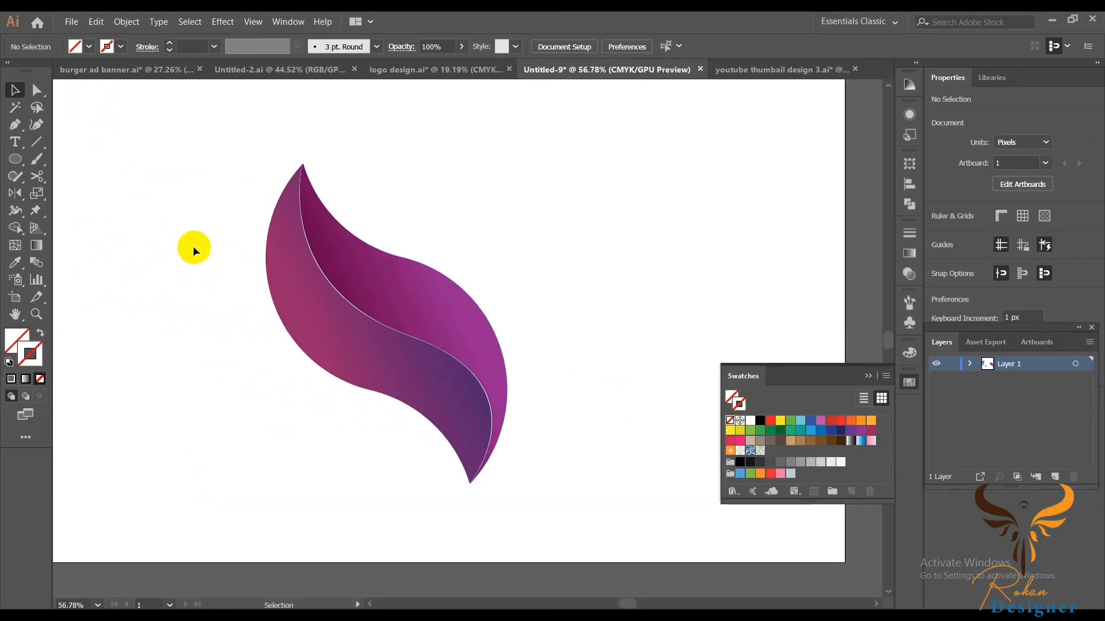
left_click_drag(163, 205, 518, 452)
right_click(672, 218)
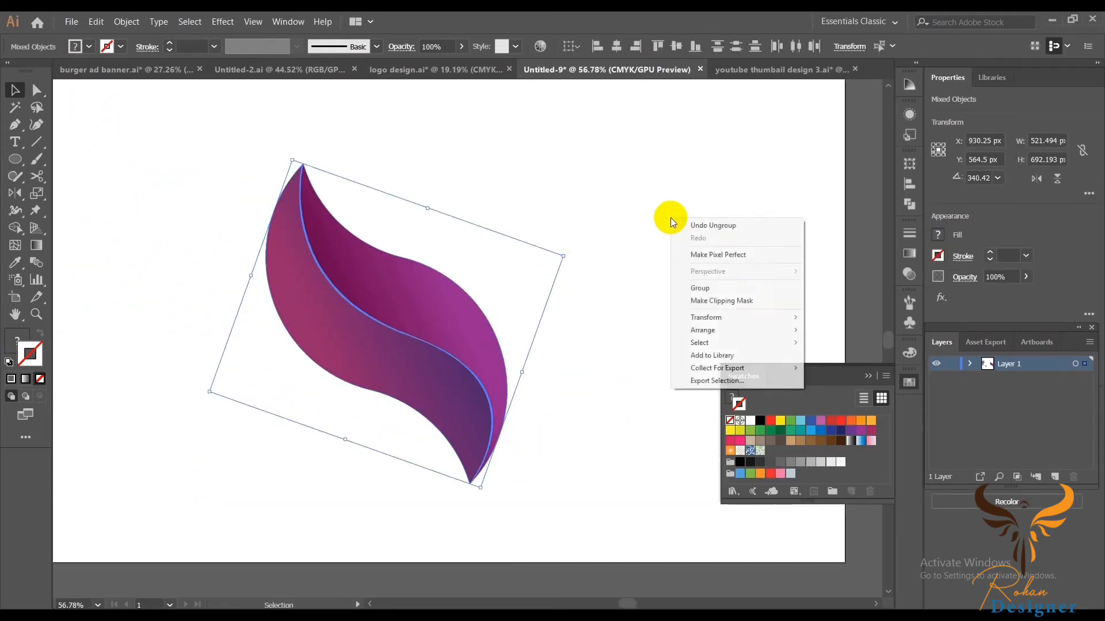
left_click(703, 288)
left_click(814, 302)
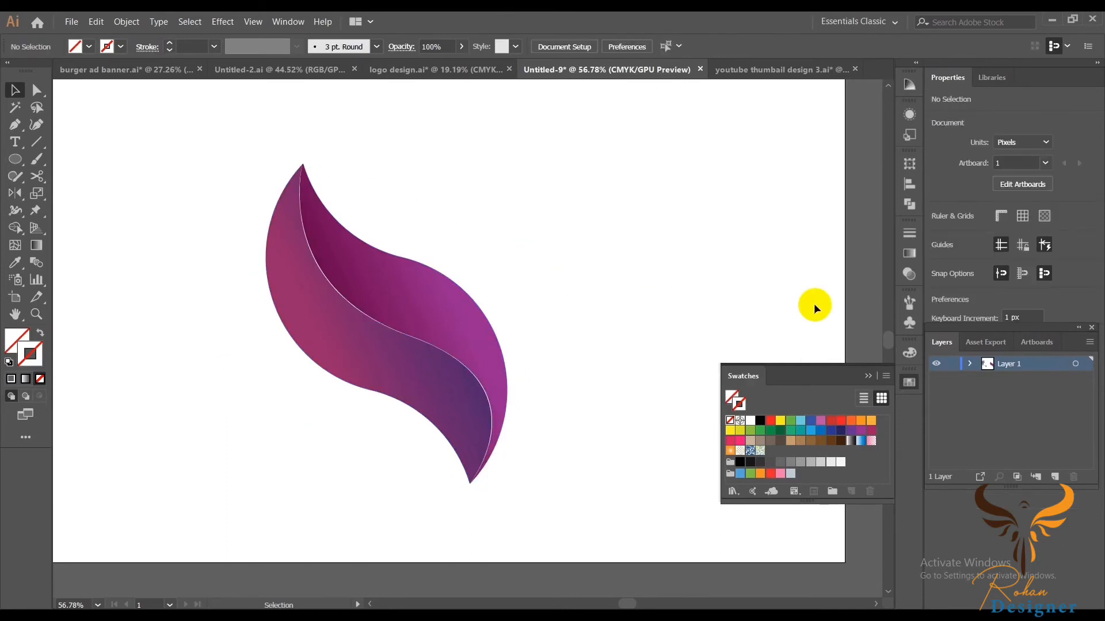
left_click(868, 376)
Move the grouped leaf slightly up and left and scale it proportionally to about 535 x 710 px
key("z")
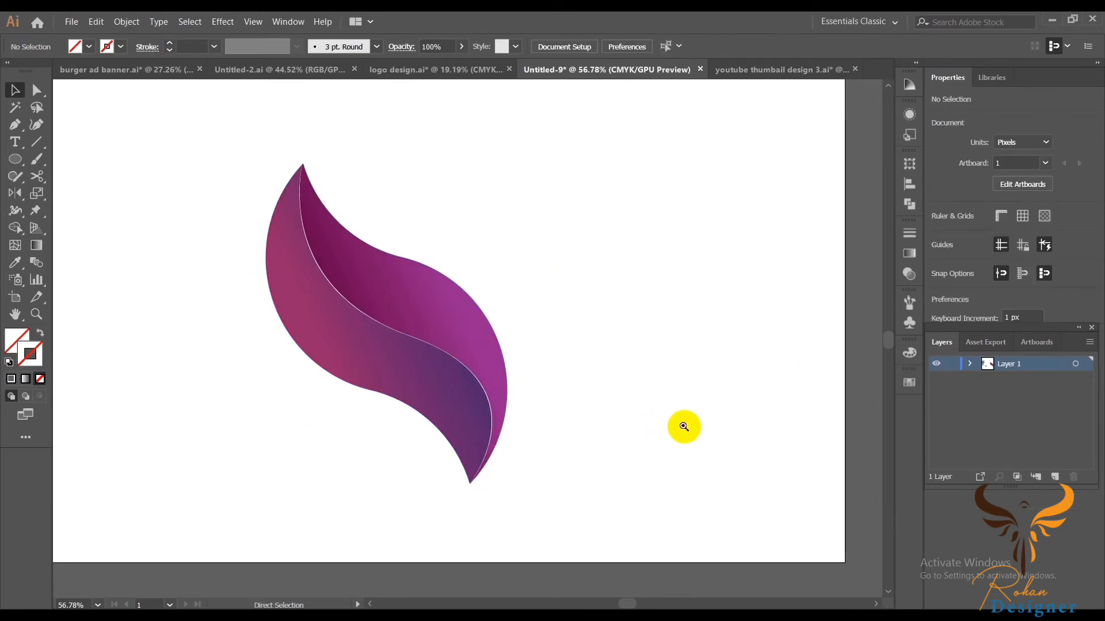
left_click_drag(684, 426, 633, 410)
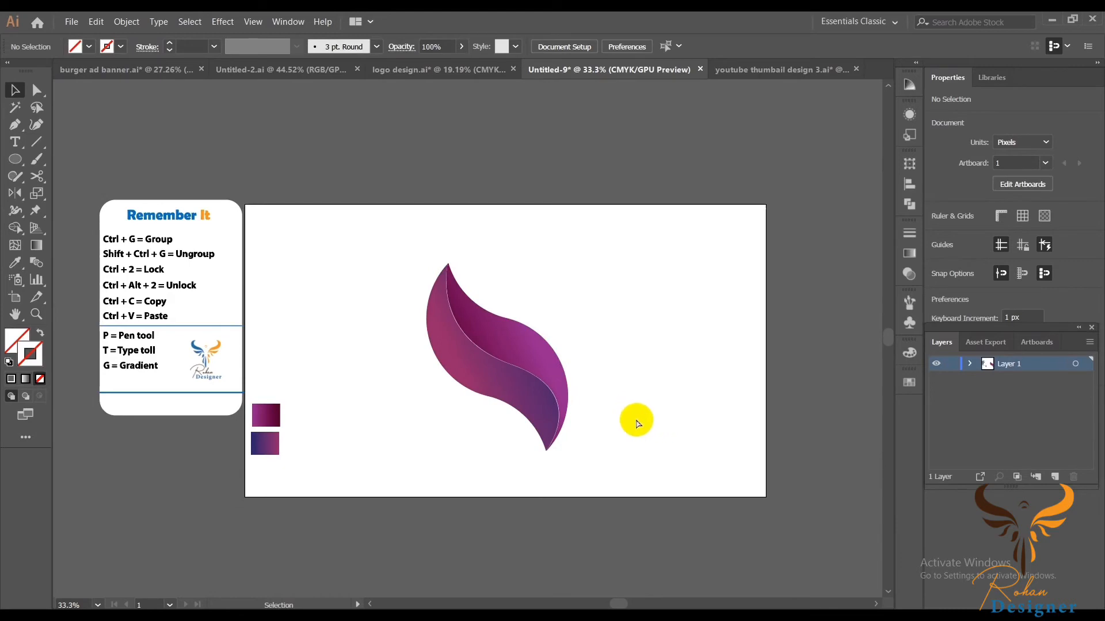
scroll(636, 423, "up", 1)
mouse_move(498, 370)
left_mouse_down()
mouse_move(489, 359)
mouse_move(503, 359)
left_mouse_up()
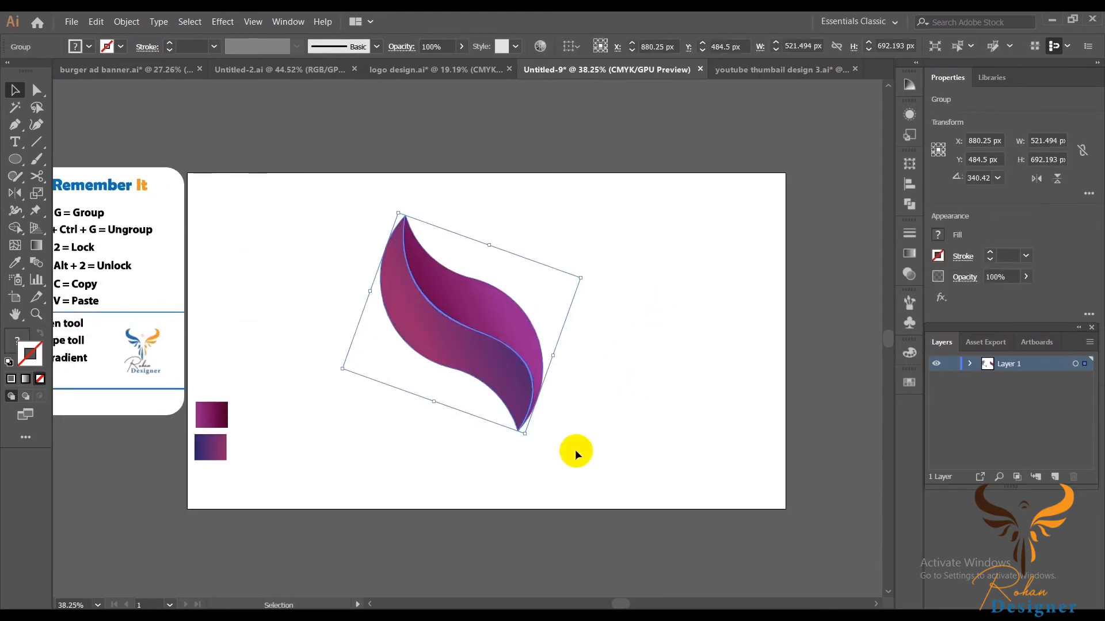
left_click_drag(525, 431, 527, 436)
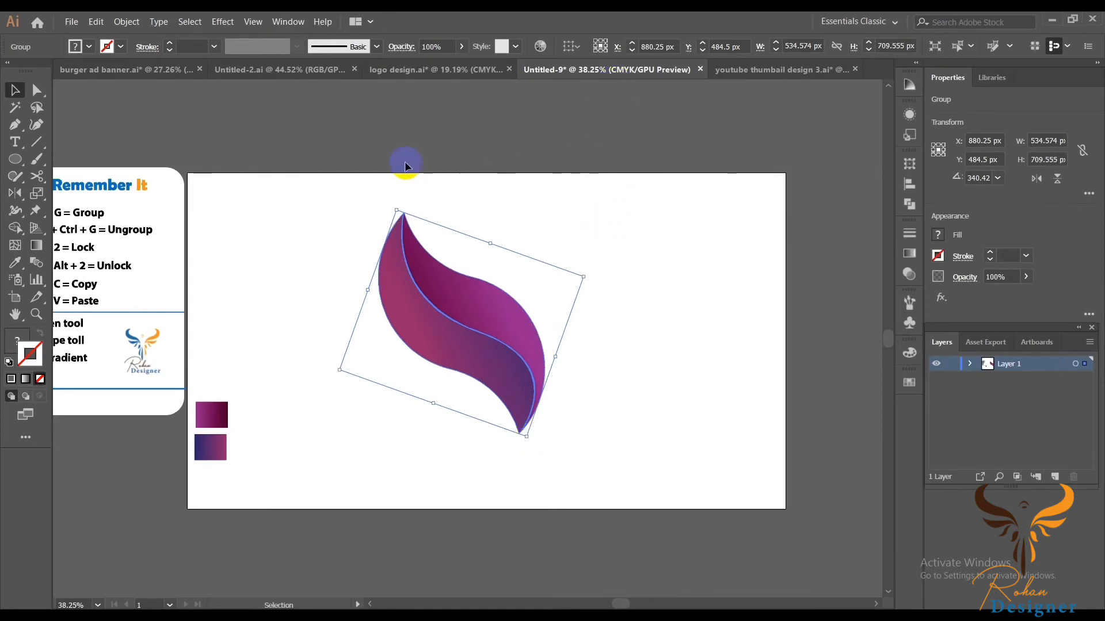
Align the leaf group to the artboard, centering it horizontally and vertically, and deselect it
left_click(572, 45)
left_click(602, 94)
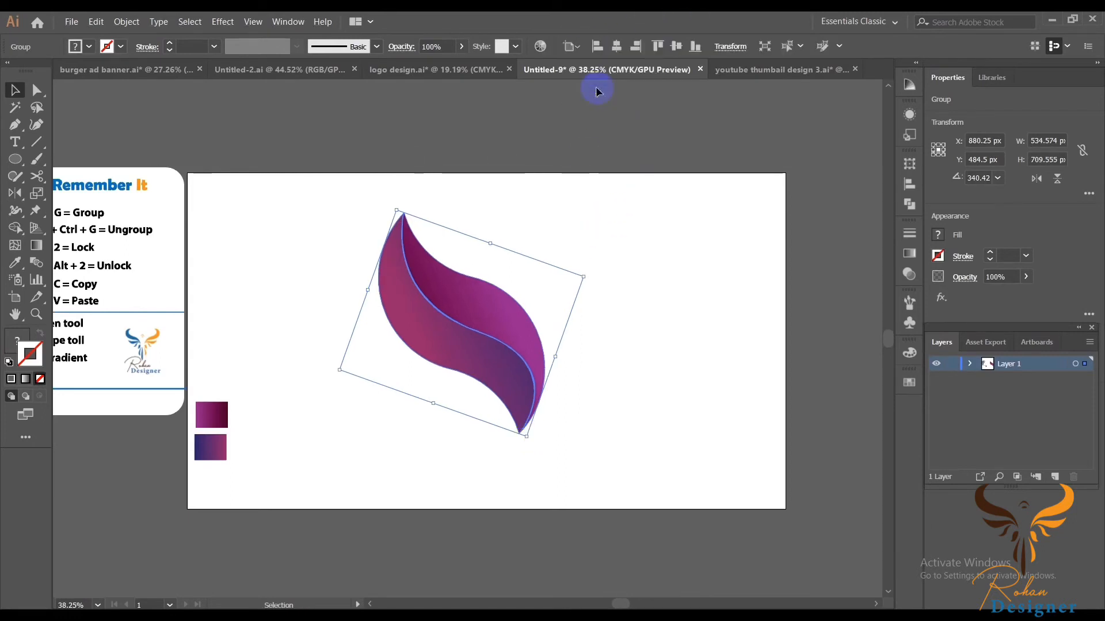
left_click(617, 46)
left_click(674, 46)
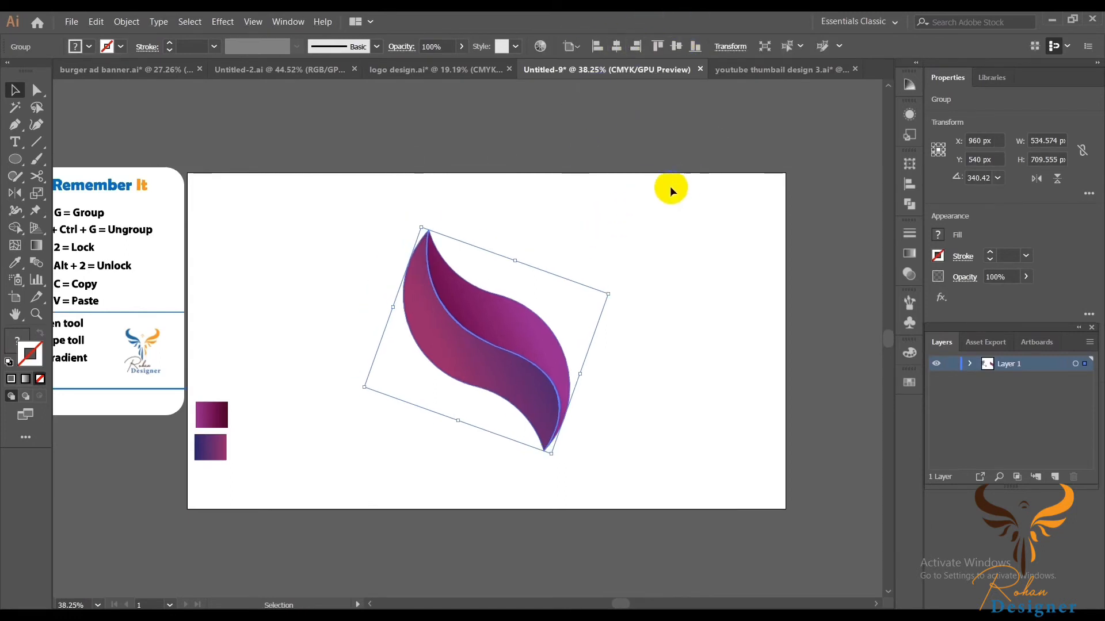
left_click(669, 187)
Draw a 1920 x 1080 px rectangle covering the artboard and fill it with a dark-to-light grey radial gradient
right_click(15, 159)
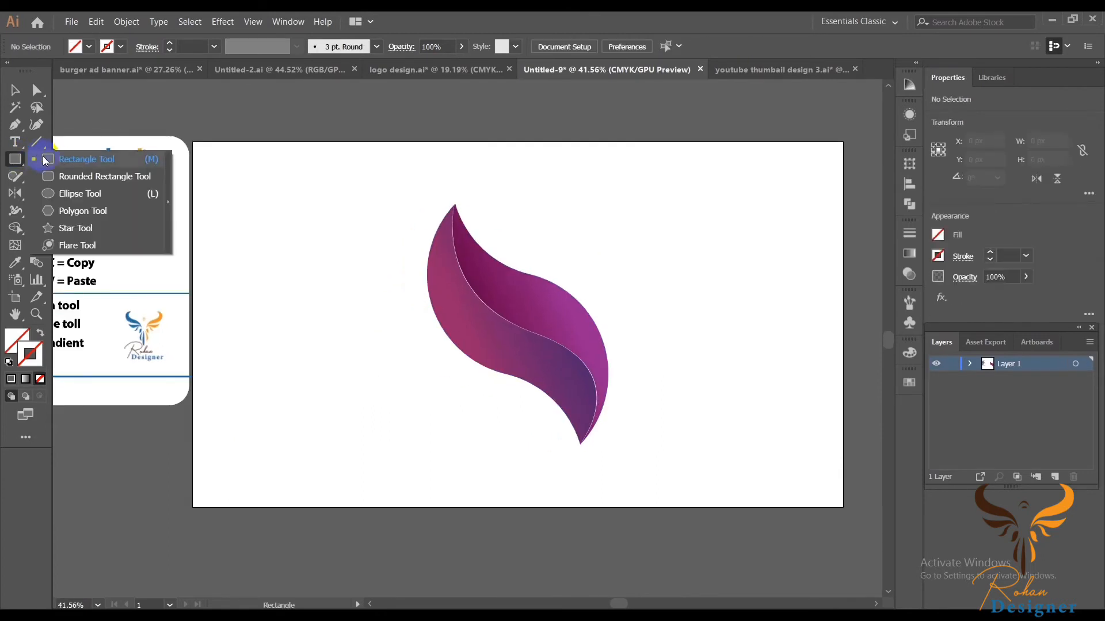
left_click(64, 156)
left_click_drag(193, 143, 759, 506)
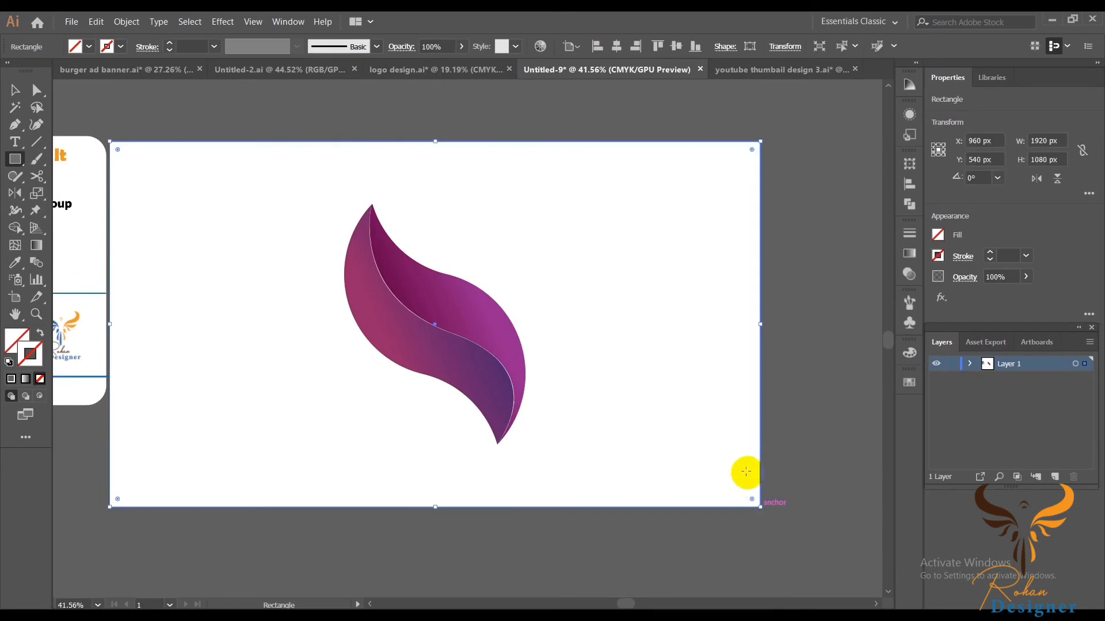
left_click(907, 254)
left_click(750, 253)
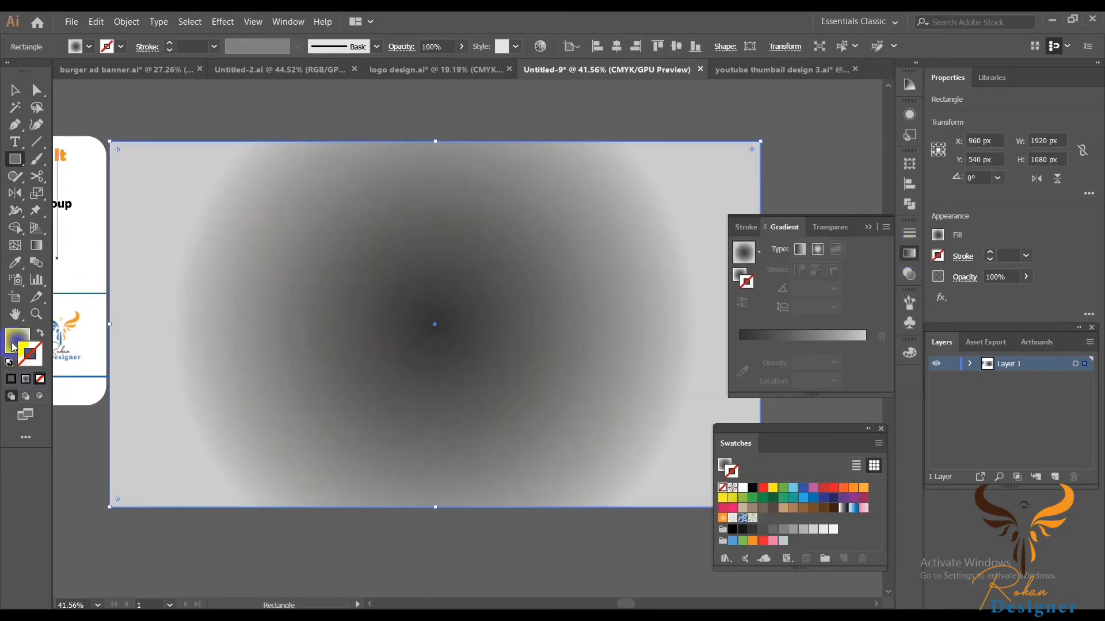
left_click(13, 345)
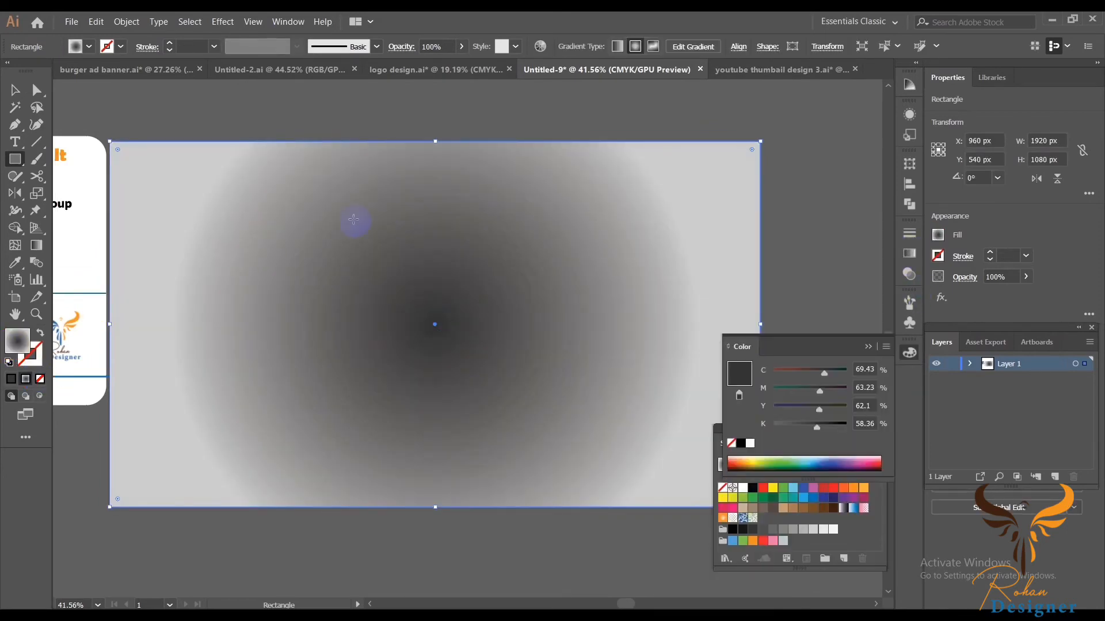
Send the gradient background rectangle to the back, behind the leaf
right_click(353, 217)
mouse_move(380, 395)
left_click(497, 432)
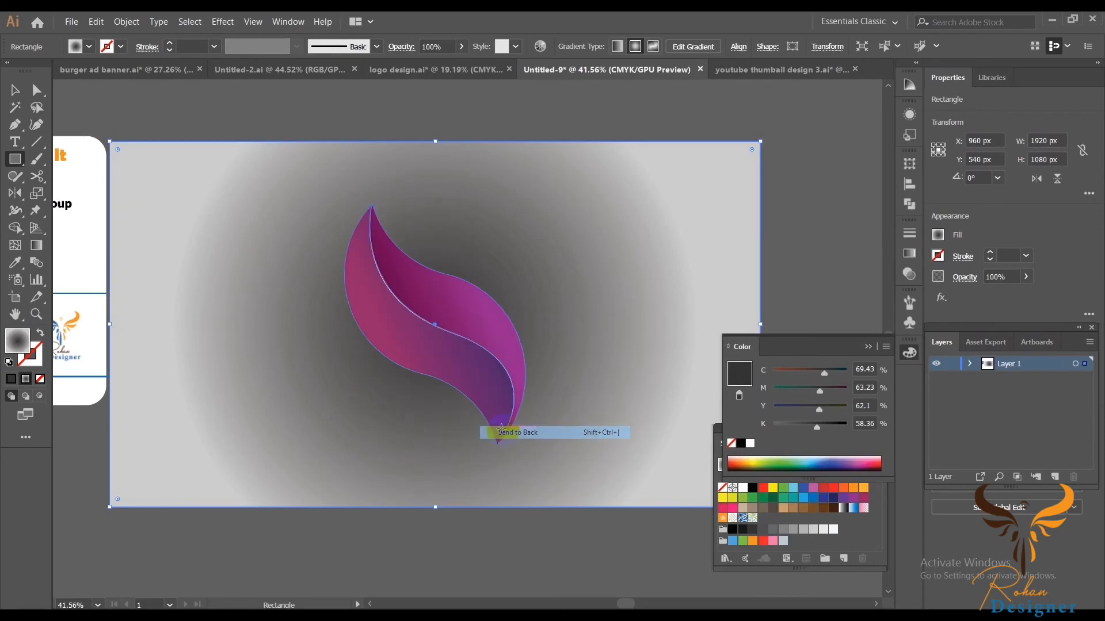
left_click(868, 347)
Reverse the background's radial gradient, set its outer dark stop to 0% opacity, reverse the gradient again and deselect
left_click(909, 254)
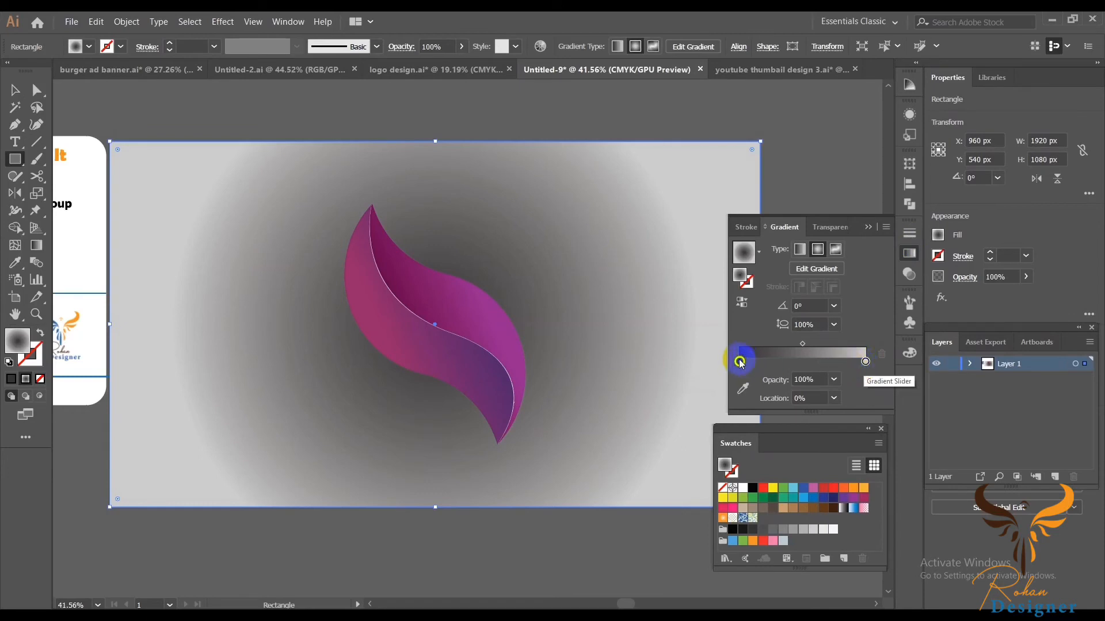
left_click(741, 301)
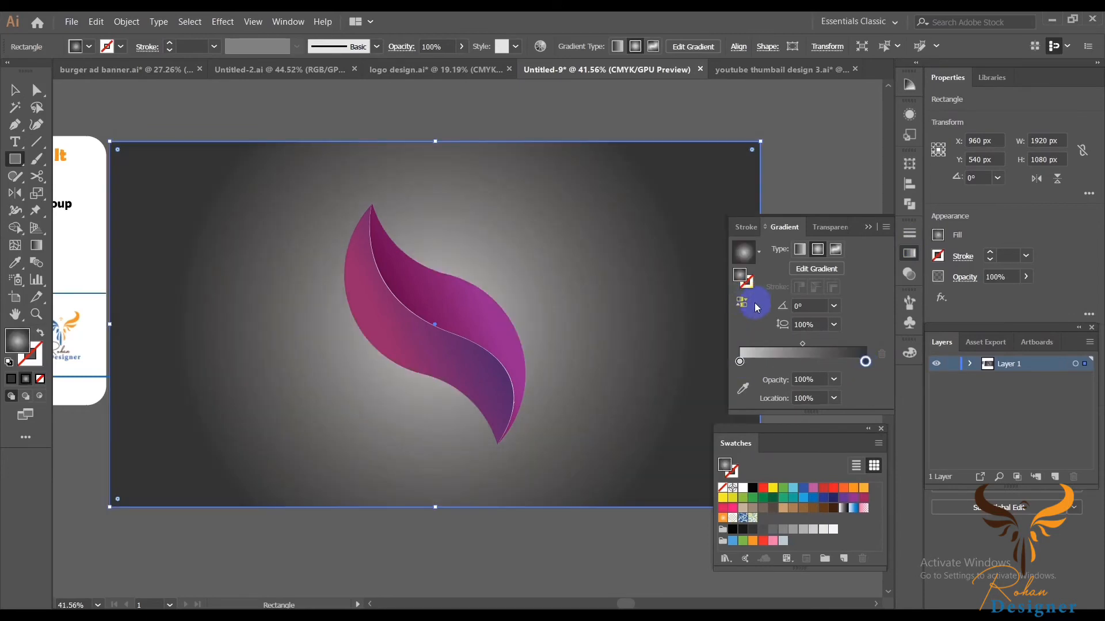
left_click(834, 379)
left_click(843, 393)
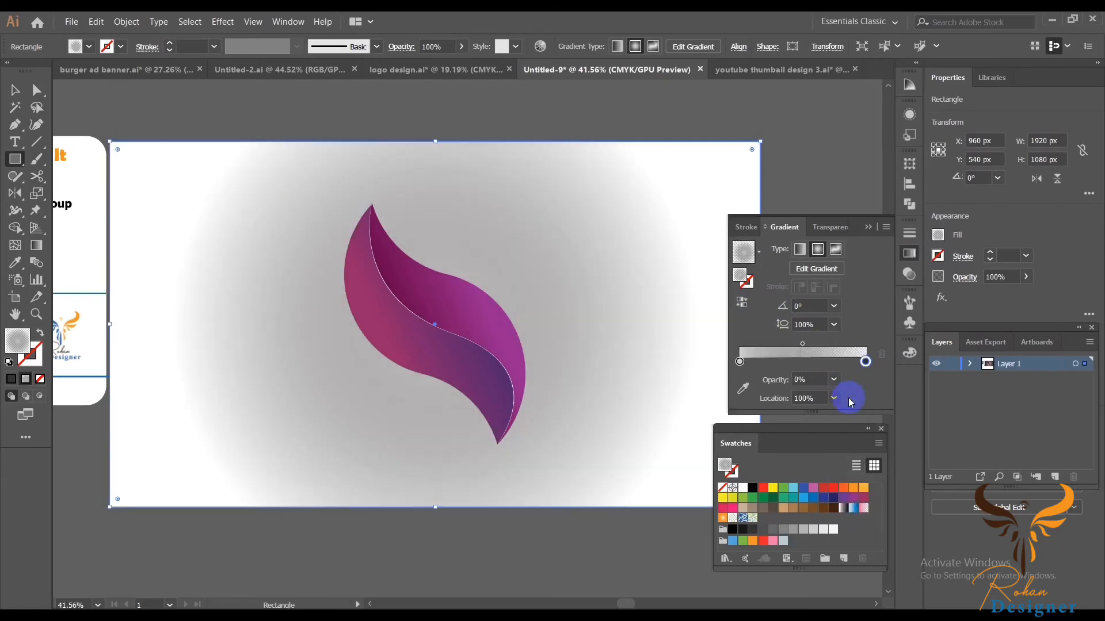
left_click(742, 303)
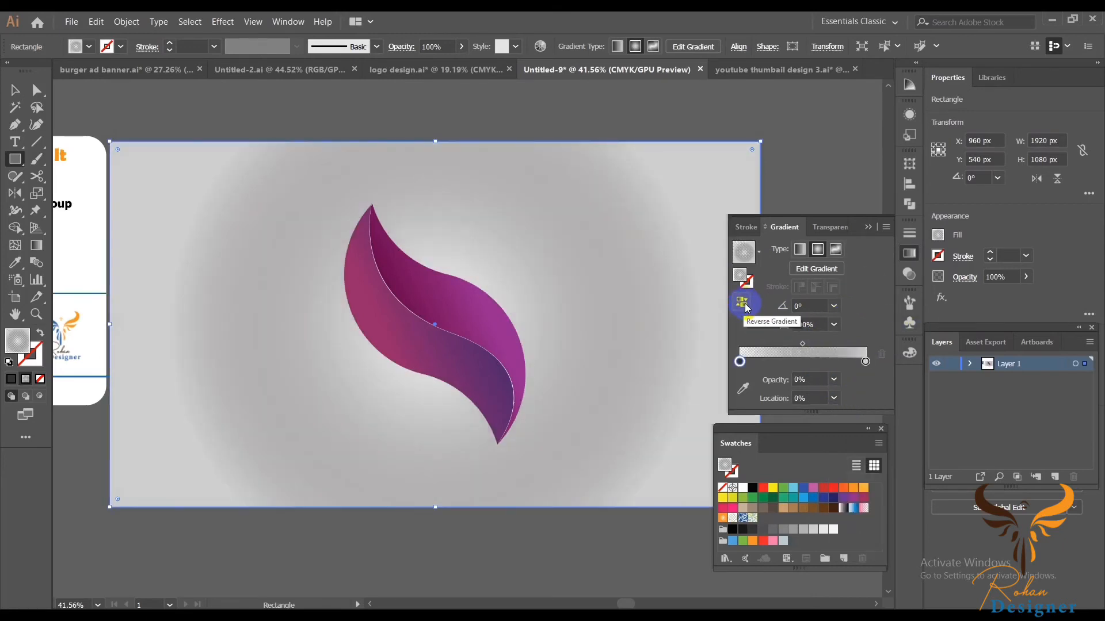
left_click(15, 89)
left_click(282, 113)
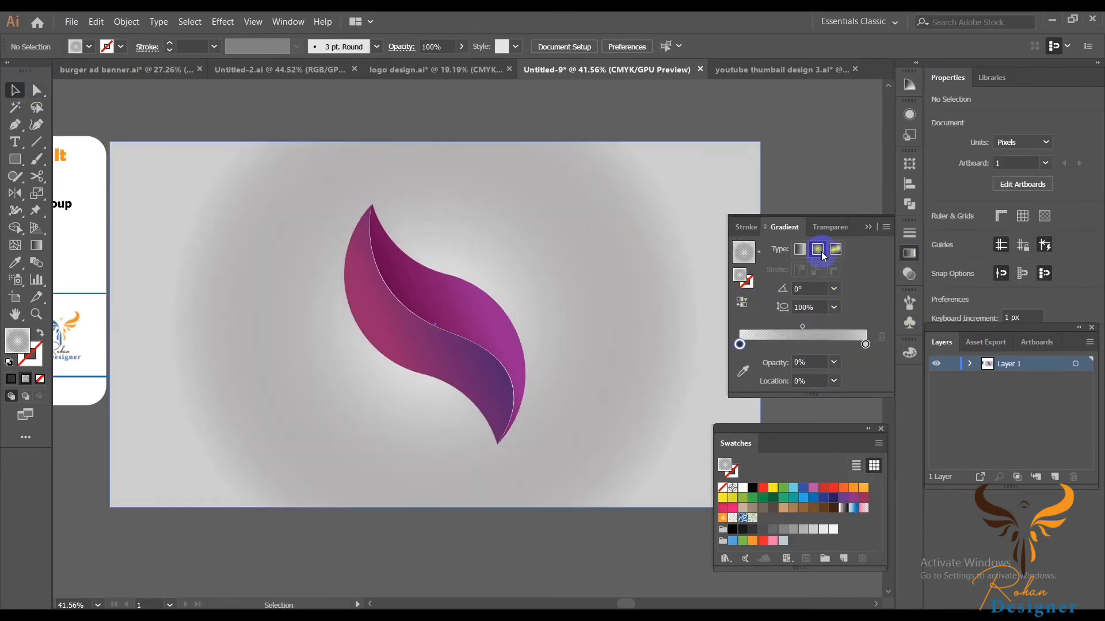
left_click(867, 230)
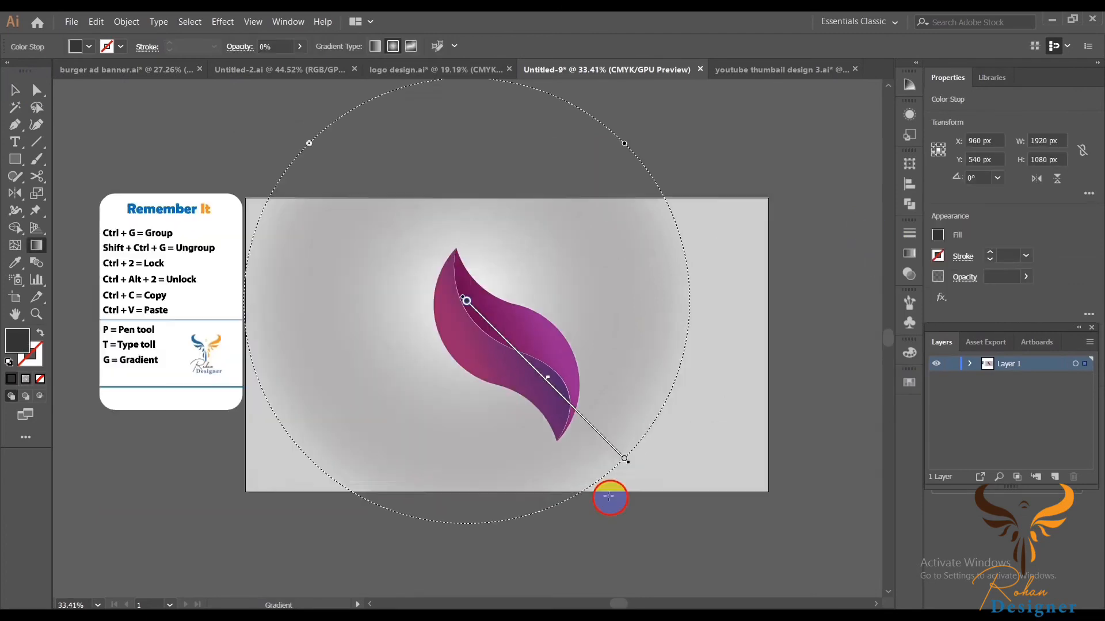
Stretch the background's radial gradient diagonally beyond the artboard's lower edge, reverse it and deselect the rectangle
left_click_drag(609, 501, 717, 578)
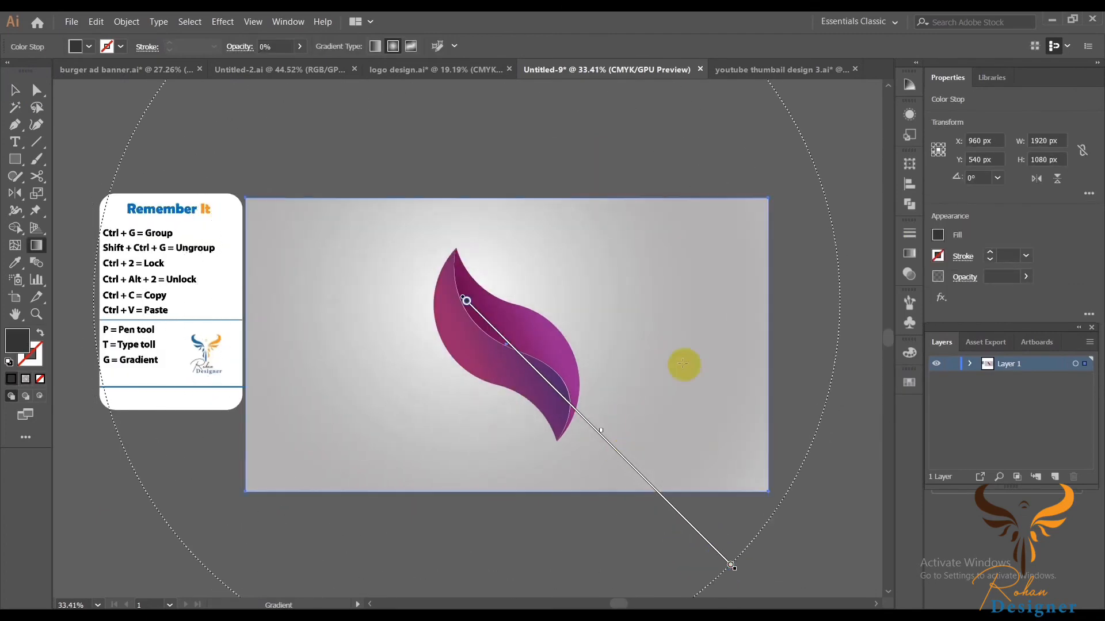
left_click(909, 253)
left_click(742, 303)
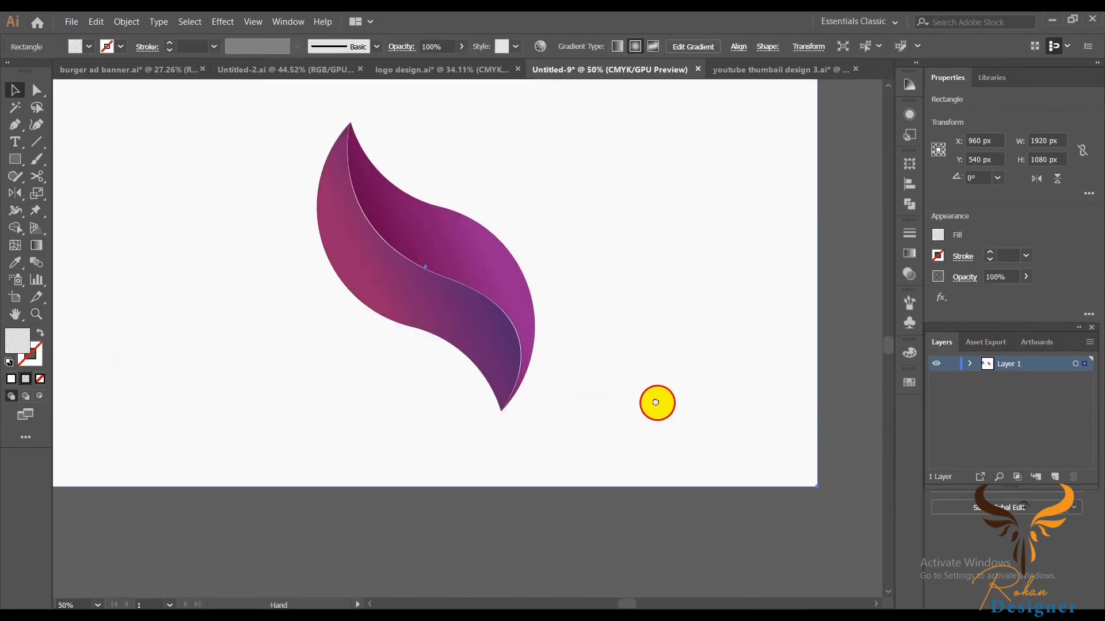
left_click_drag(654, 402, 619, 439)
left_click_drag(666, 426, 644, 424)
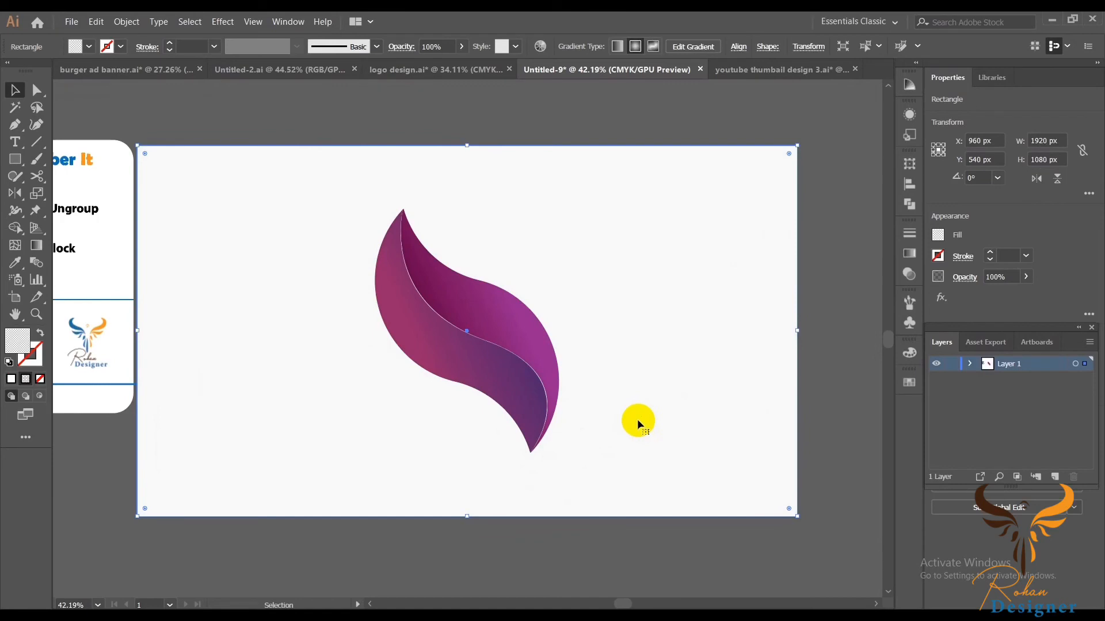
key("ctrl+shift+a")
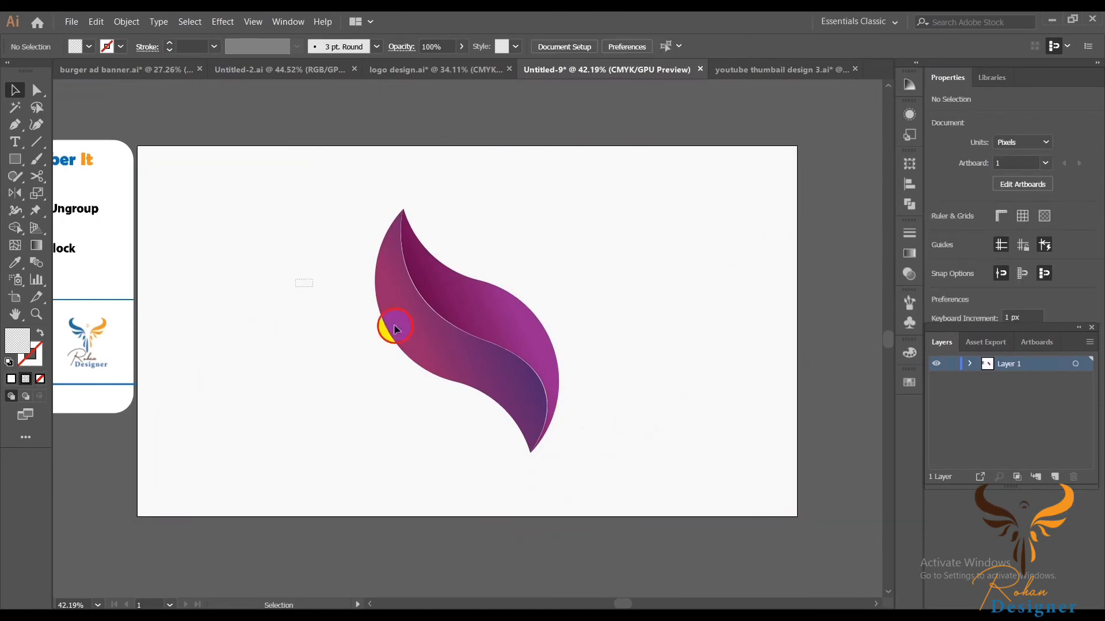
Move the leaf group slightly up and left to X 928 px, Y 490 px and deselect it
left_click(393, 327)
left_click_drag(488, 374, 477, 357)
left_click(599, 378)
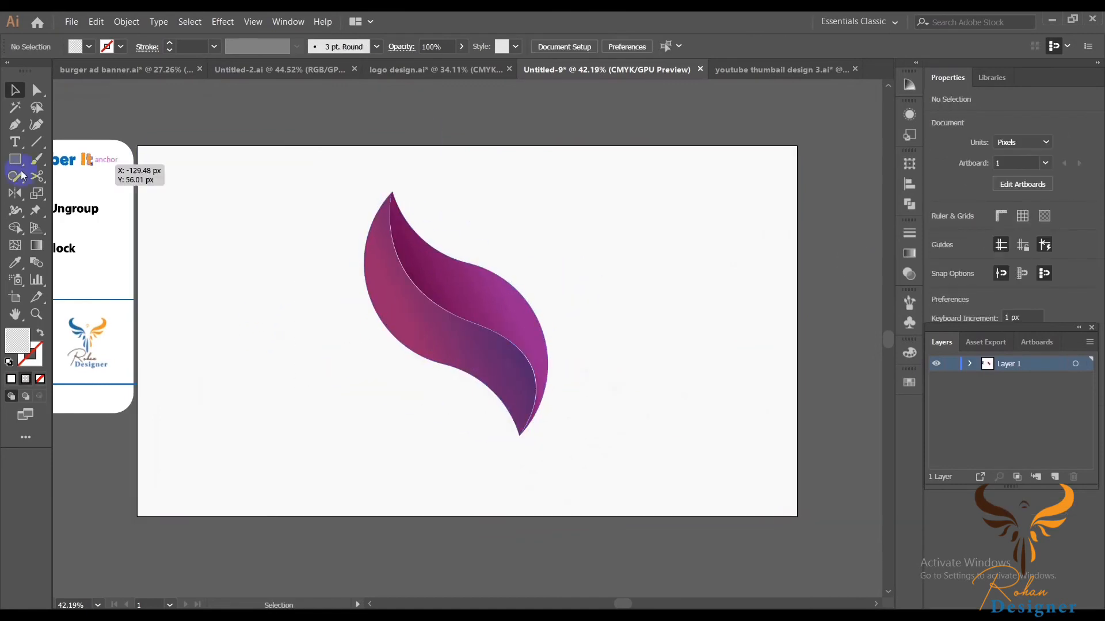
Create a reflected copy of the leaf group across the horizontal axis
left_click(469, 254)
right_click(757, 229)
mouse_move(713, 350)
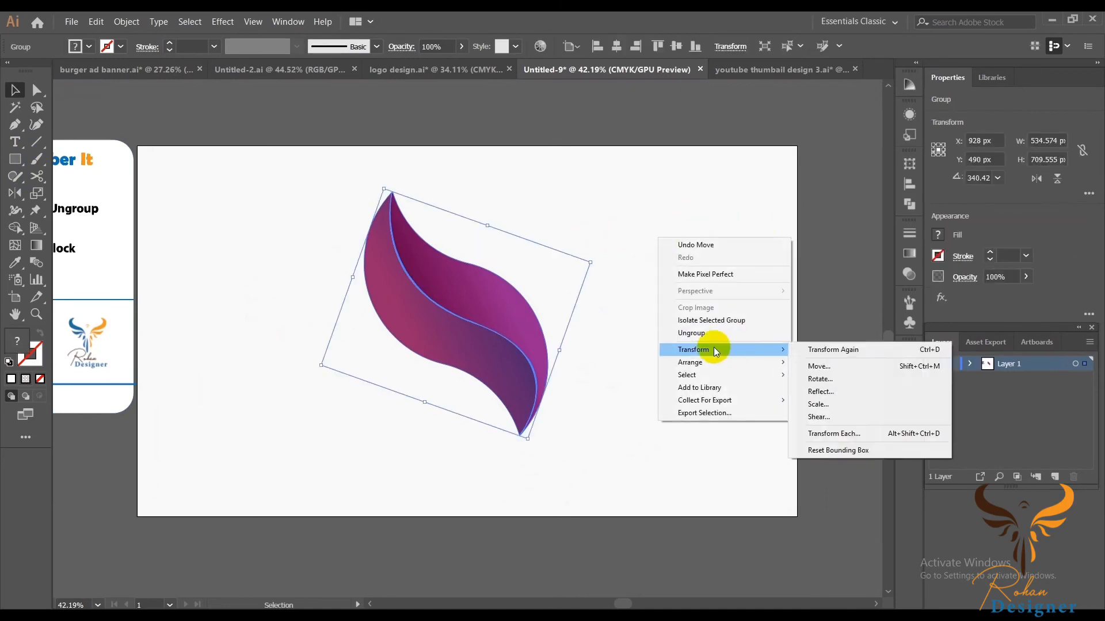
left_click(844, 392)
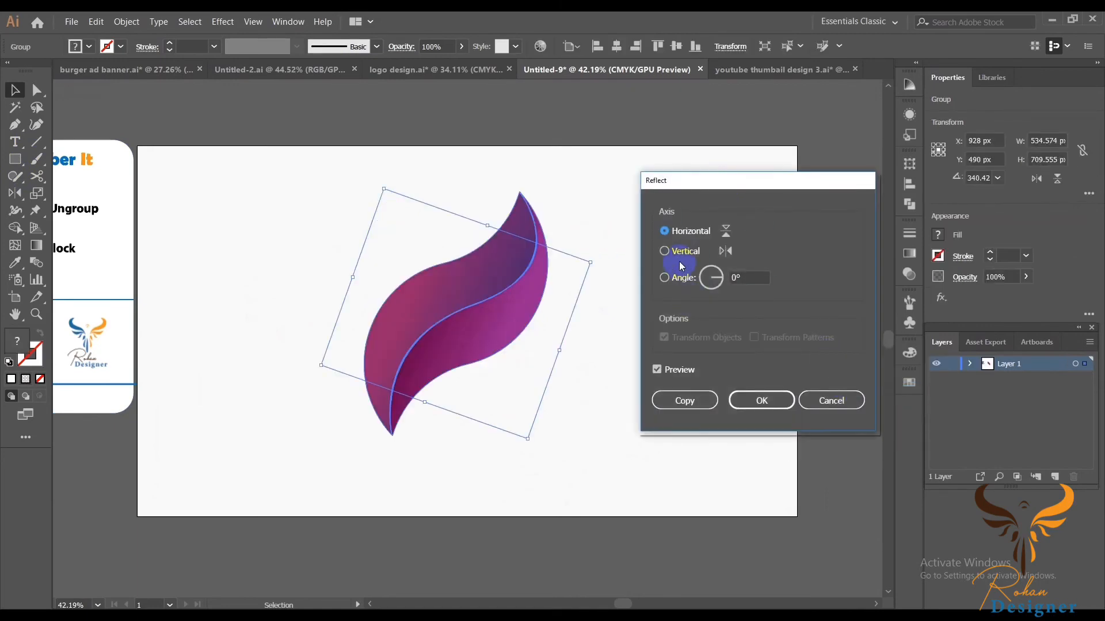
left_click(685, 398)
Move the reflected copy straight down to about Y 1200 px so its upper tip meets the original leaf's lower tip
key("shift+Down")
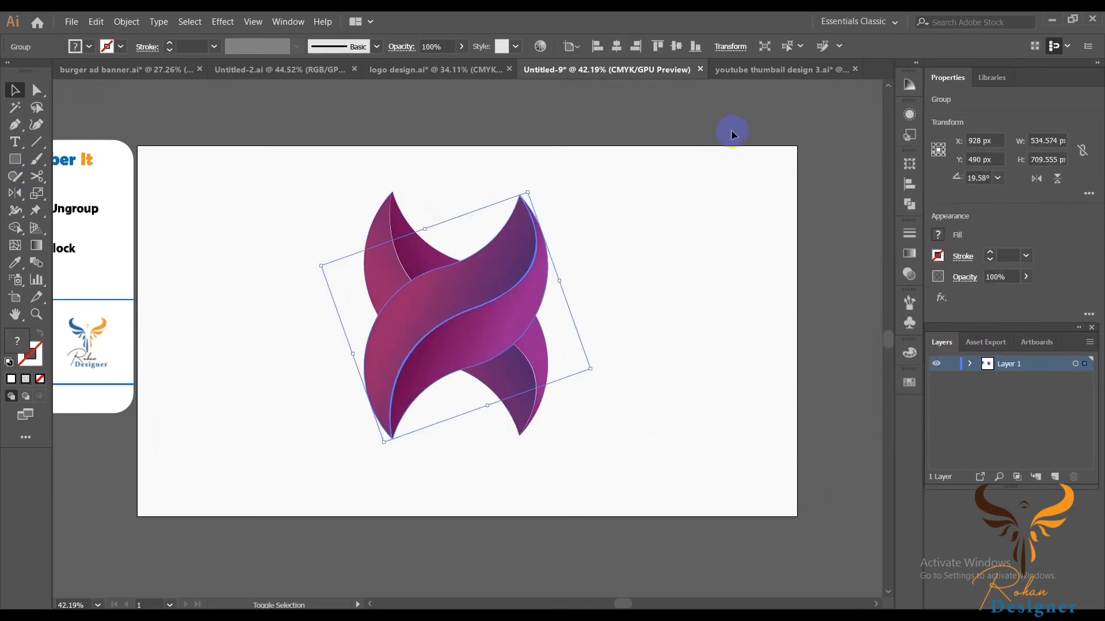
key("shift+Down")
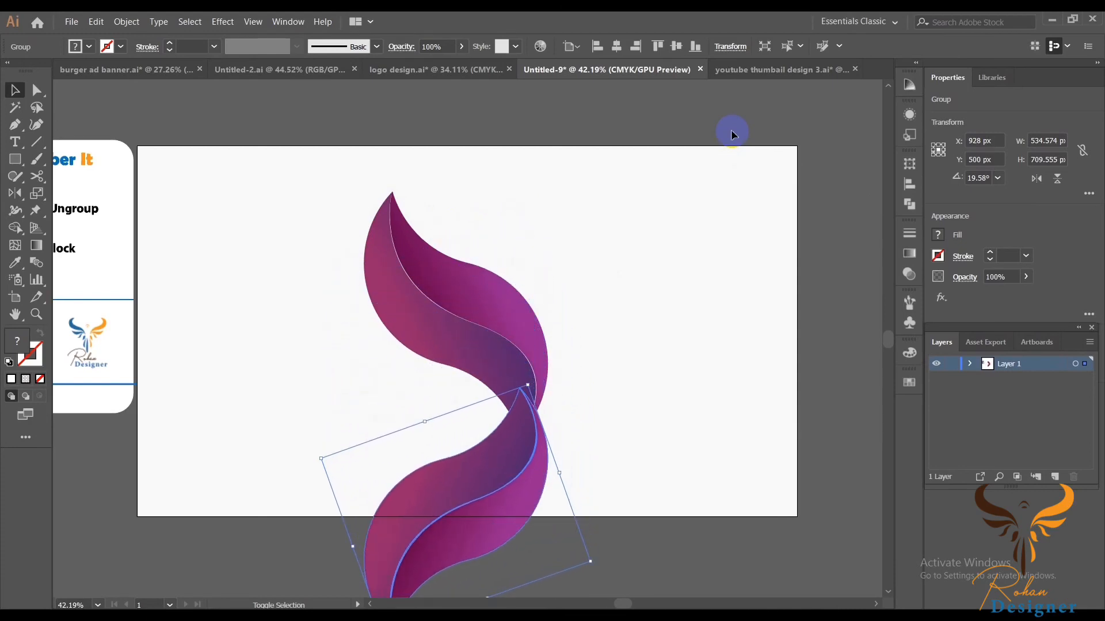
key("shift+Down")
key("shift+Down")
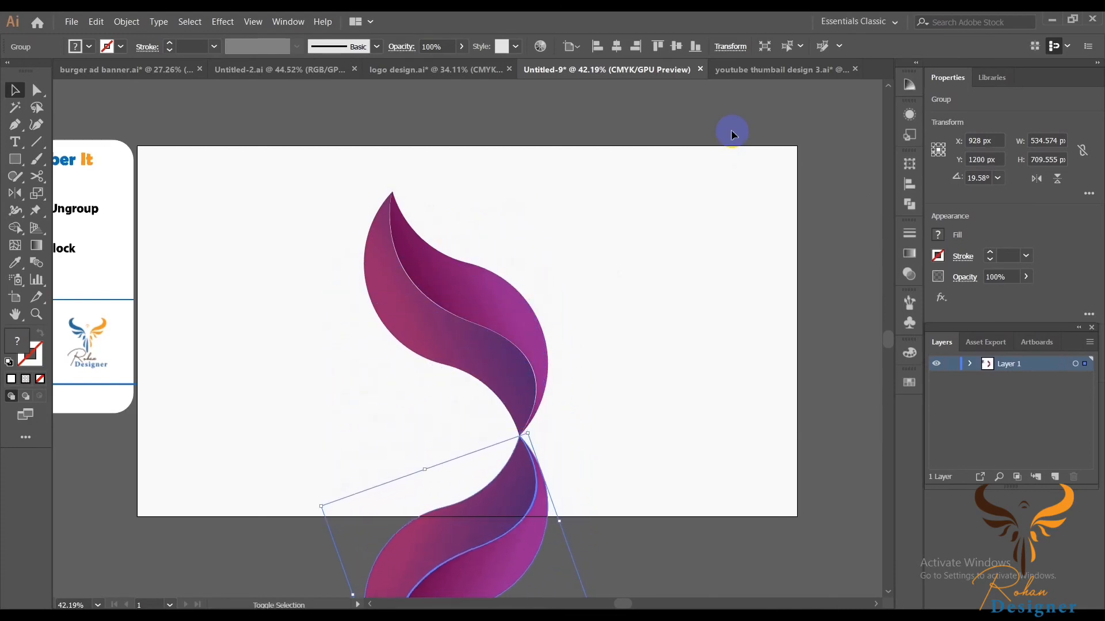
key("shift+Down")
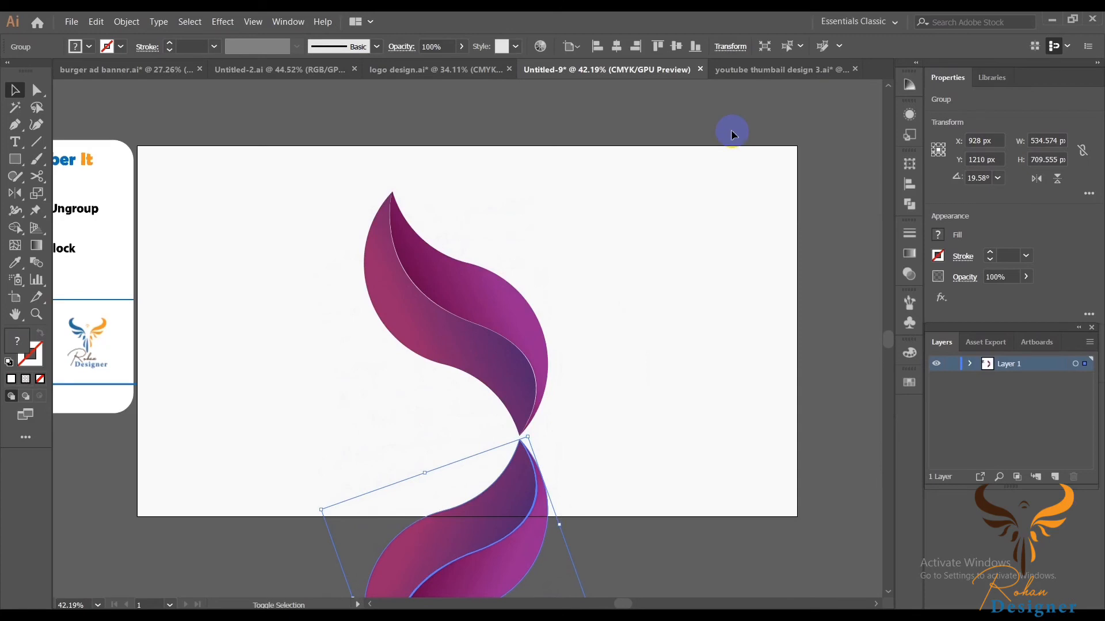
key("shift+Up")
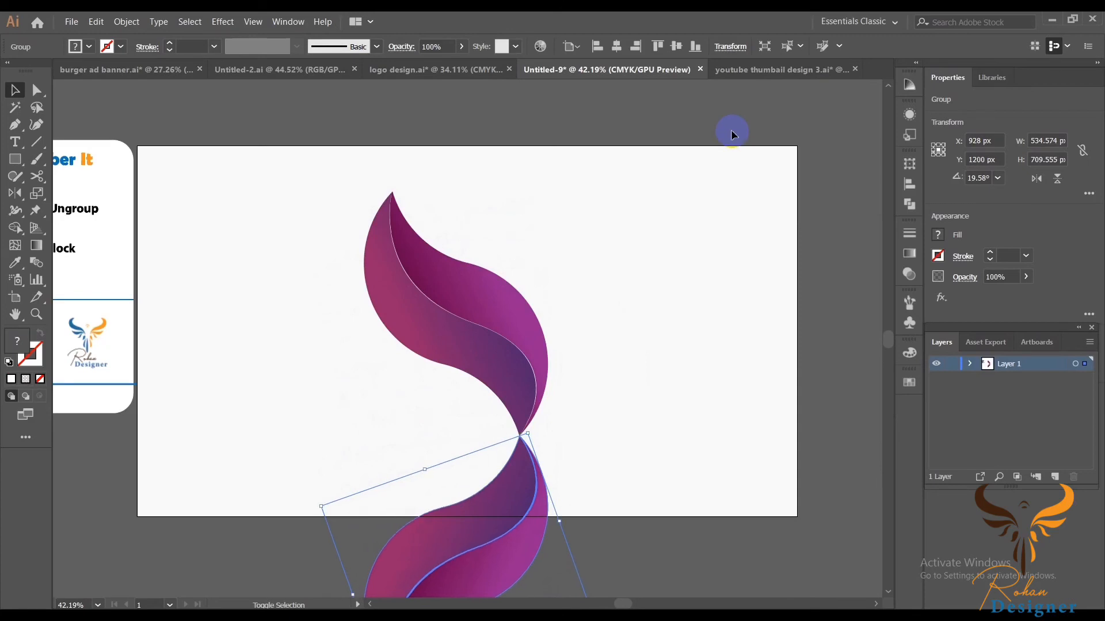
left_click(698, 414)
Draw a rectangle about 890 x 225 px over the reflected leaf's upper part, reaching down to the artboard's lower edge
scroll(633, 382, "down", 1)
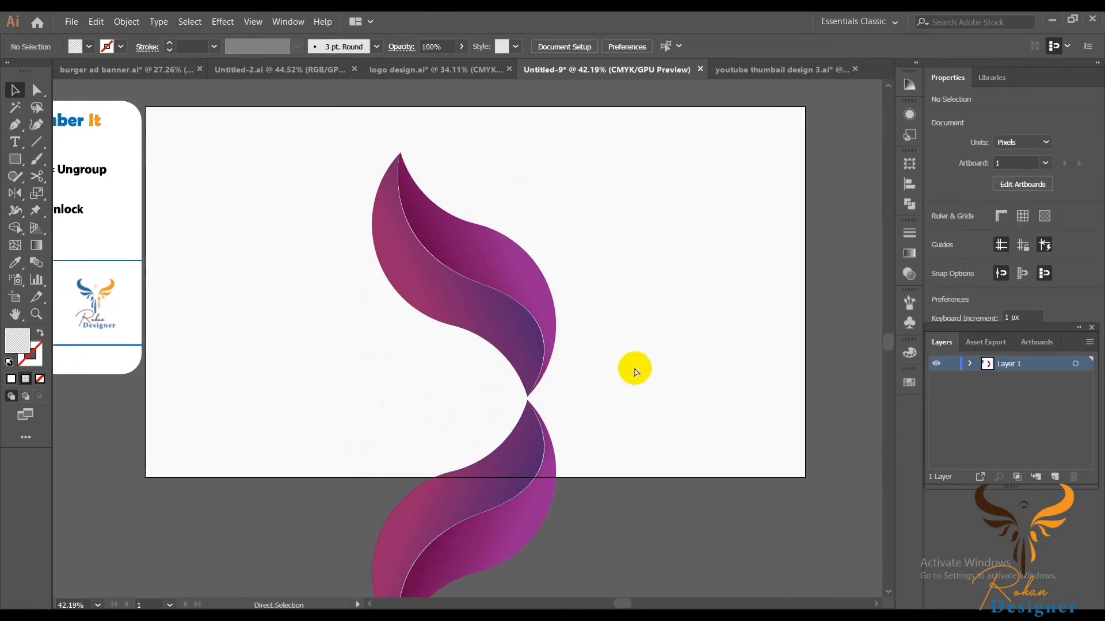
scroll(635, 371, "up", 1)
left_click(15, 162)
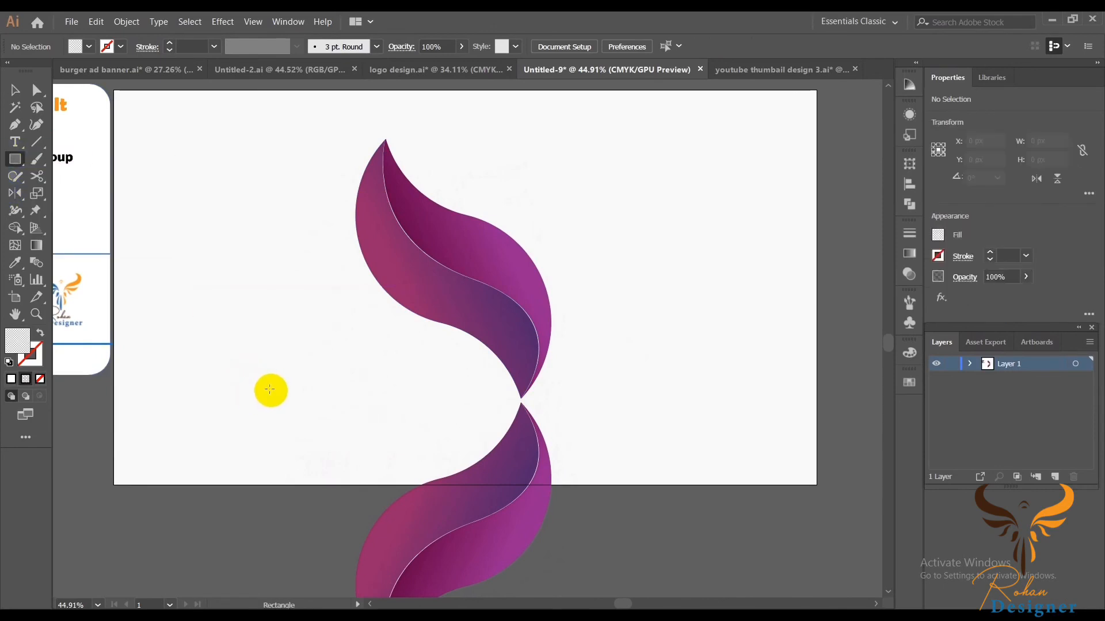
mouse_move(356, 402)
left_mouse_down()
mouse_move(532, 488)
mouse_move(696, 482)
mouse_move(681, 485)
left_mouse_up()
Fill the new rectangle with a linear white-to-black gradient
left_click(36, 246)
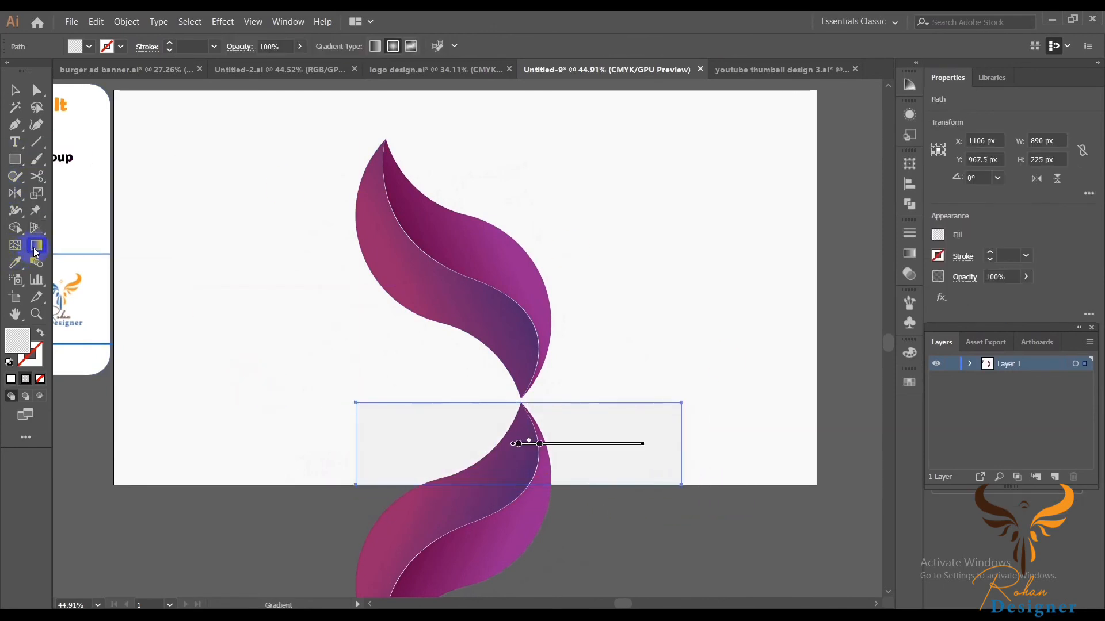
left_click(909, 254)
left_click(799, 250)
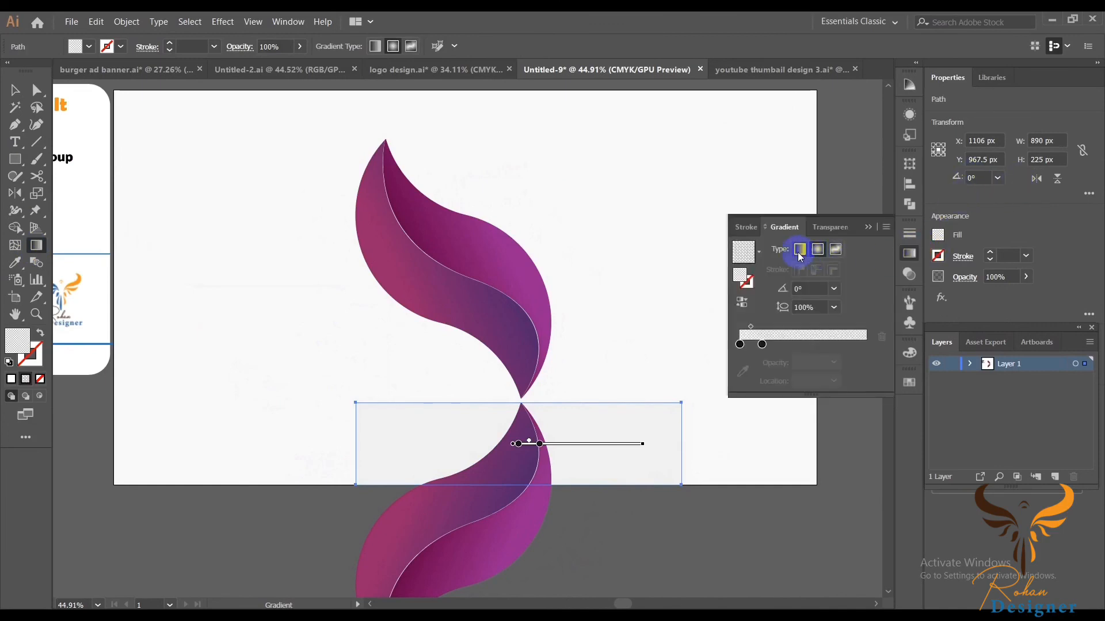
left_click(760, 253)
left_click(645, 279)
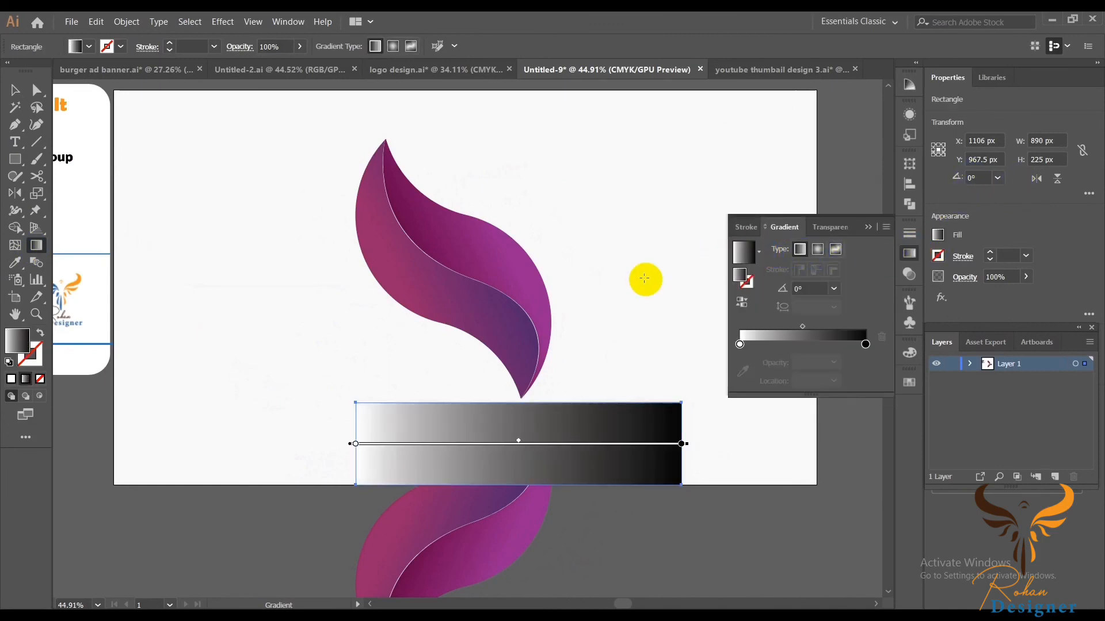
left_click(742, 304)
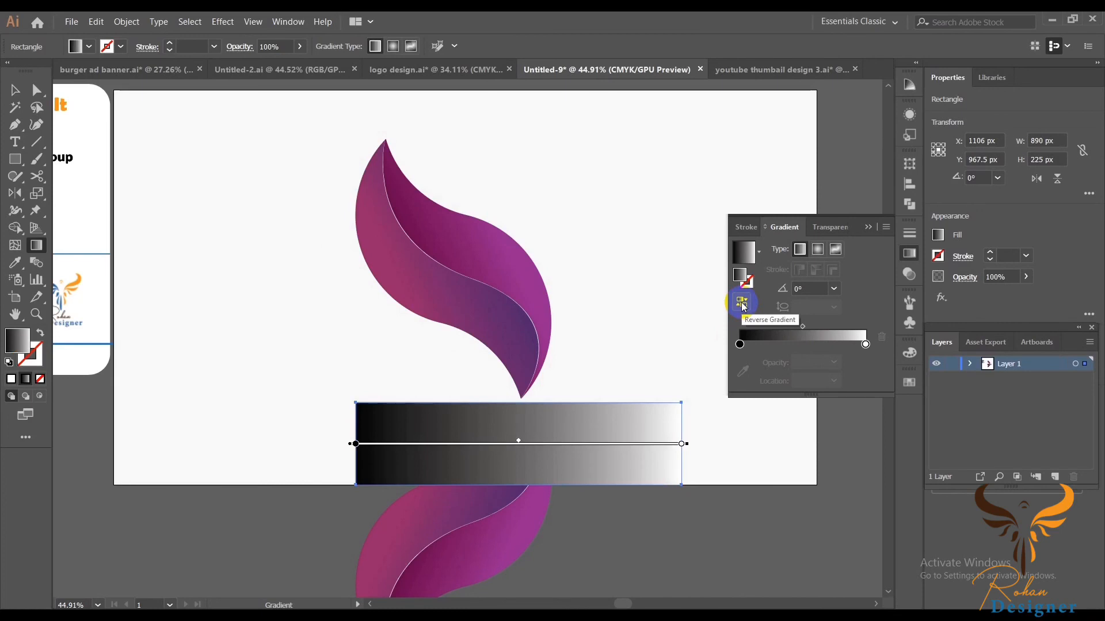
left_click(743, 304)
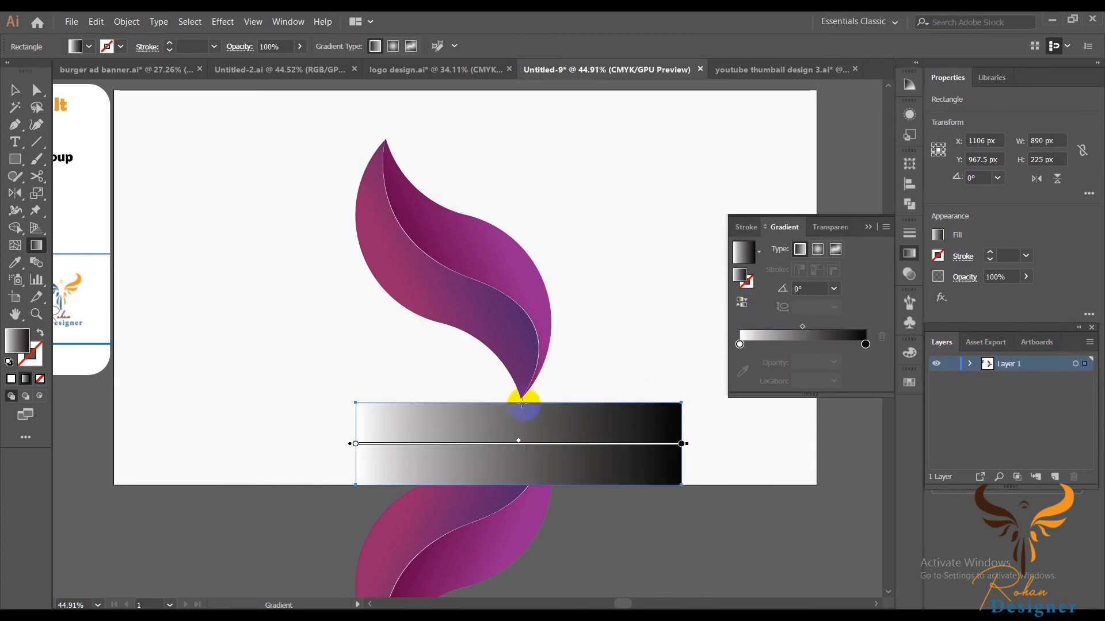
Turn the rectangle's gradient to -90° with white on top, add two intermediate stops and move the upper one to 28.24%
mouse_move(522, 397)
left_mouse_down()
mouse_move(530, 424)
mouse_move(514, 472)
mouse_move(503, 434)
mouse_move(554, 389)
mouse_move(514, 523)
mouse_move(519, 371)
left_mouse_up()
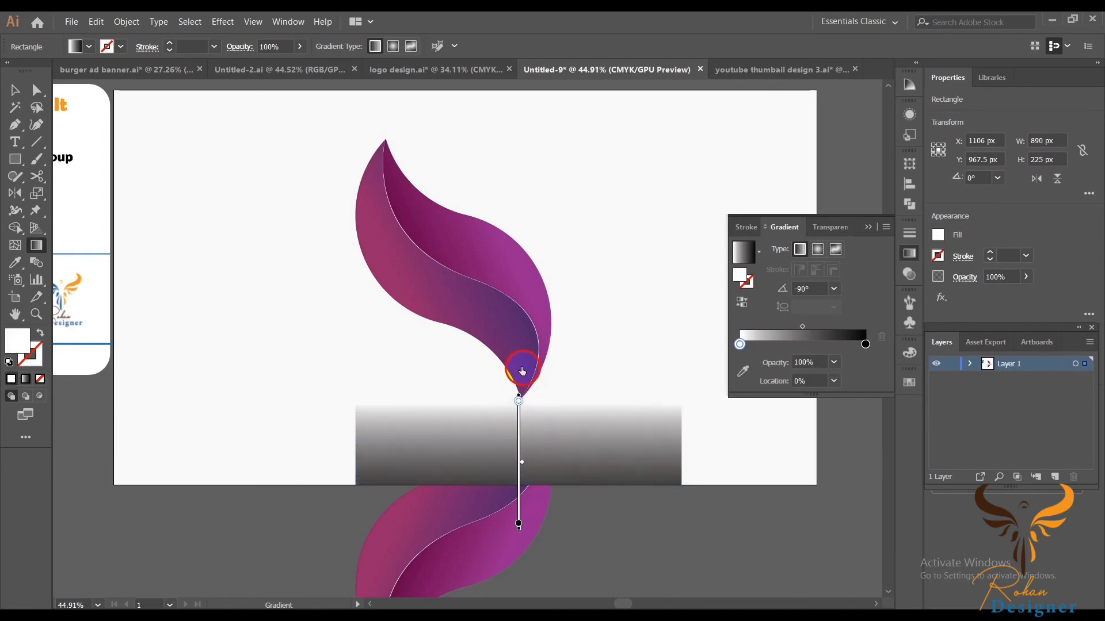
left_click(518, 488)
left_click(519, 449)
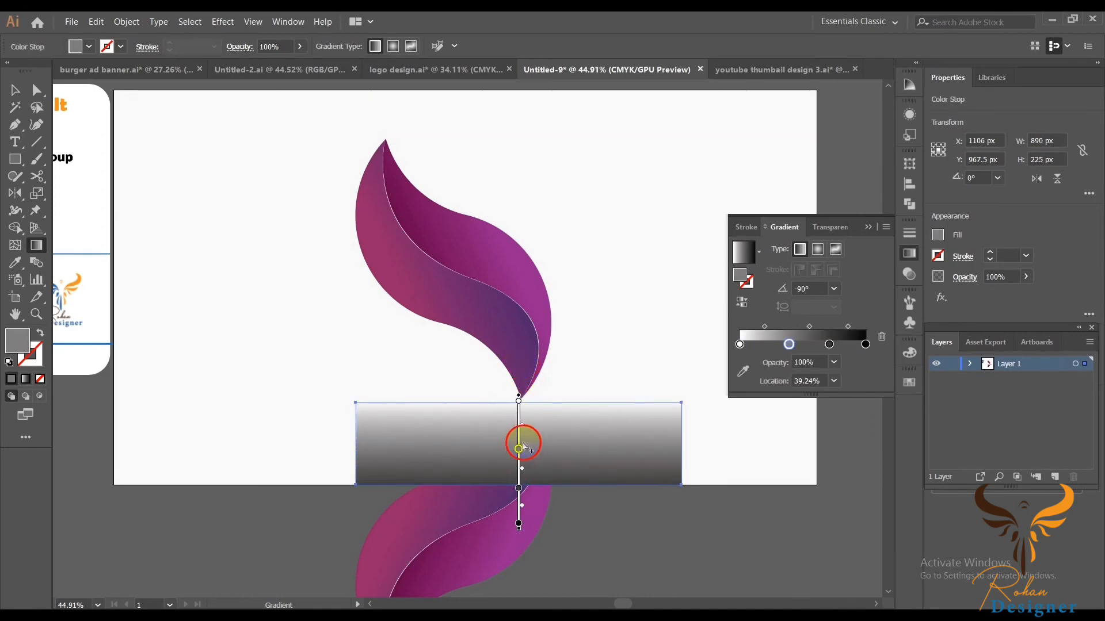
mouse_move(519, 448)
left_mouse_down()
mouse_move(515, 402)
mouse_move(510, 451)
mouse_move(509, 436)
left_mouse_up()
Make an opacity mask from the gradient rectangle and the reflected leaf group, with clipping on, and deselect the result
left_click(25, 94)
left_click(490, 569, "shift")
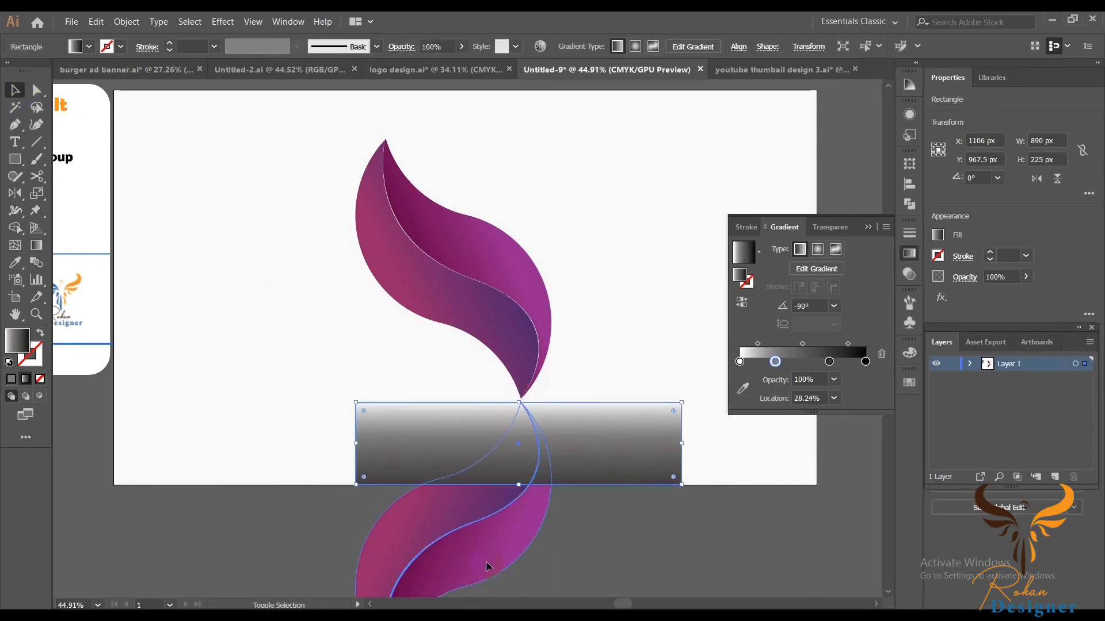
left_click(837, 226)
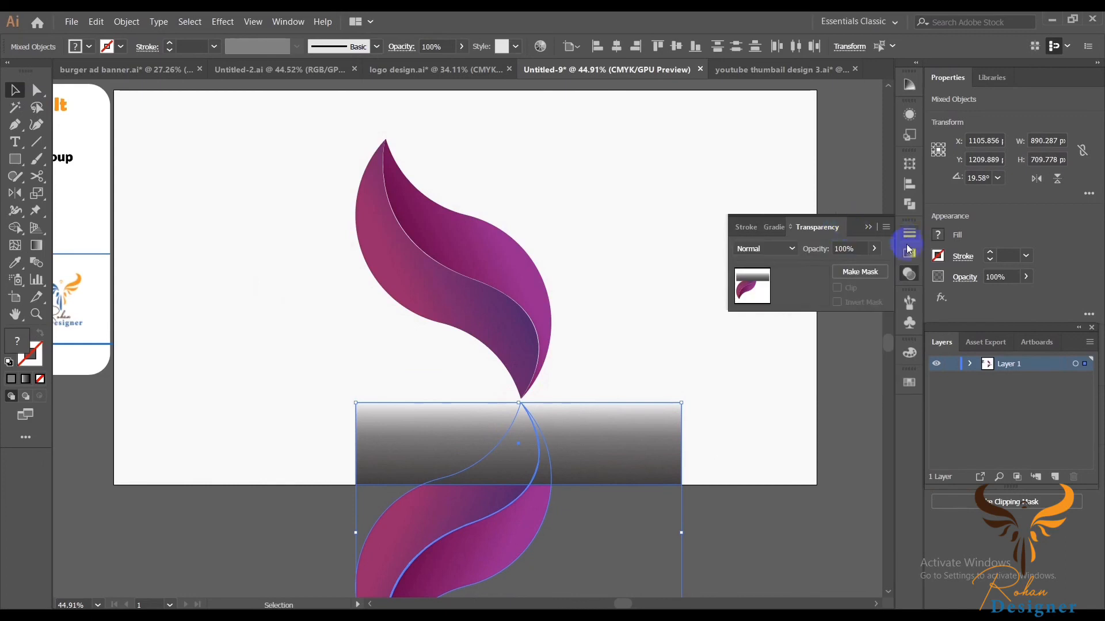
left_click(886, 226)
left_click(945, 263)
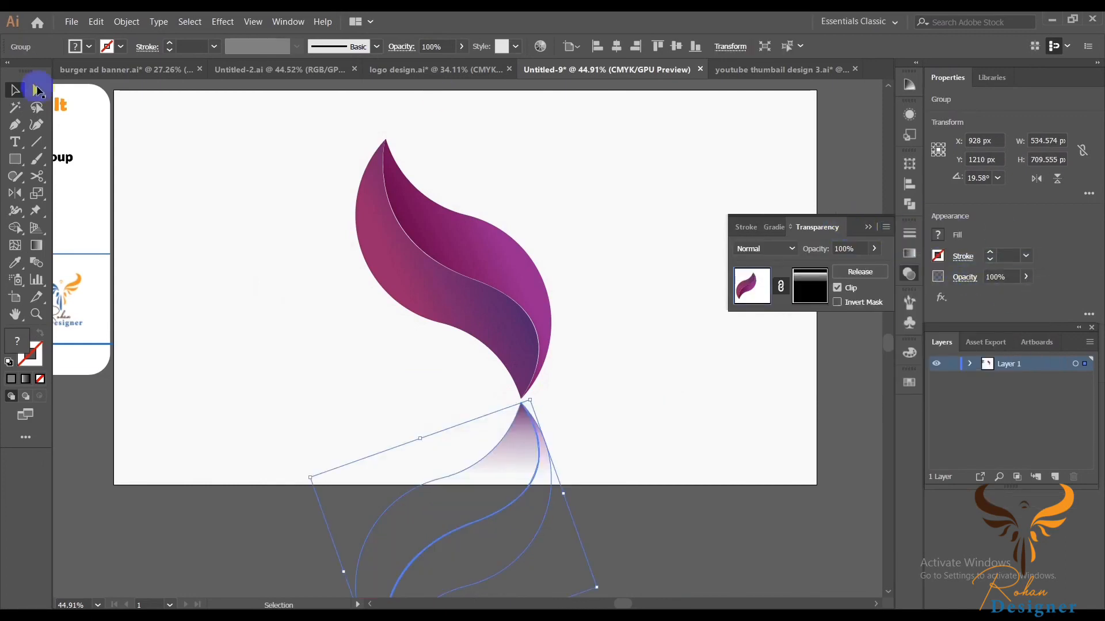
left_click(509, 389)
left_click_drag(588, 509, 567, 509)
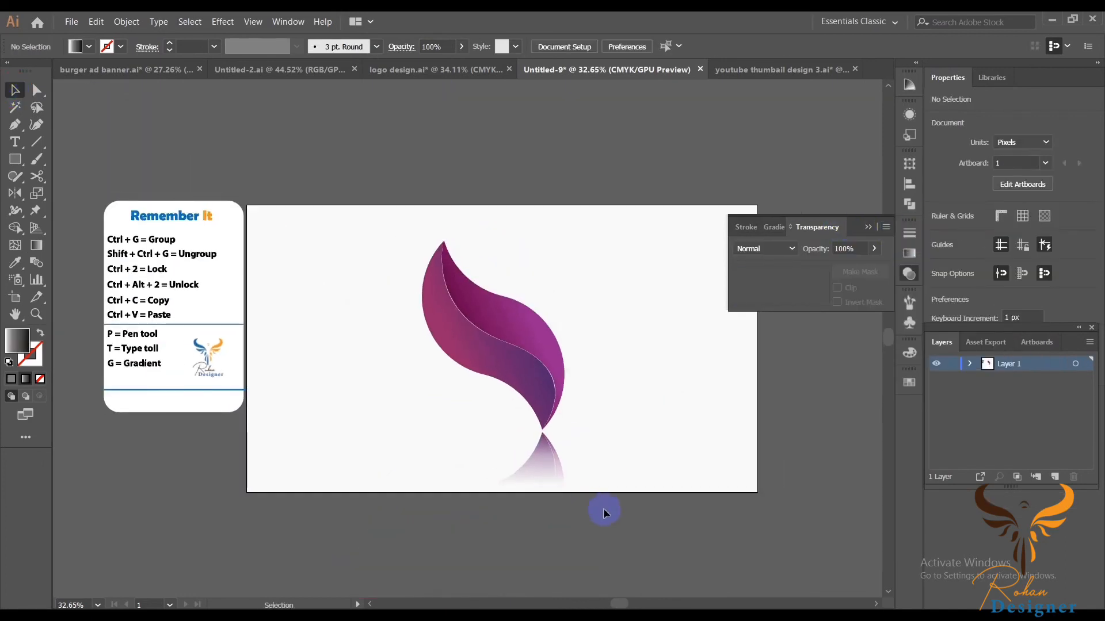